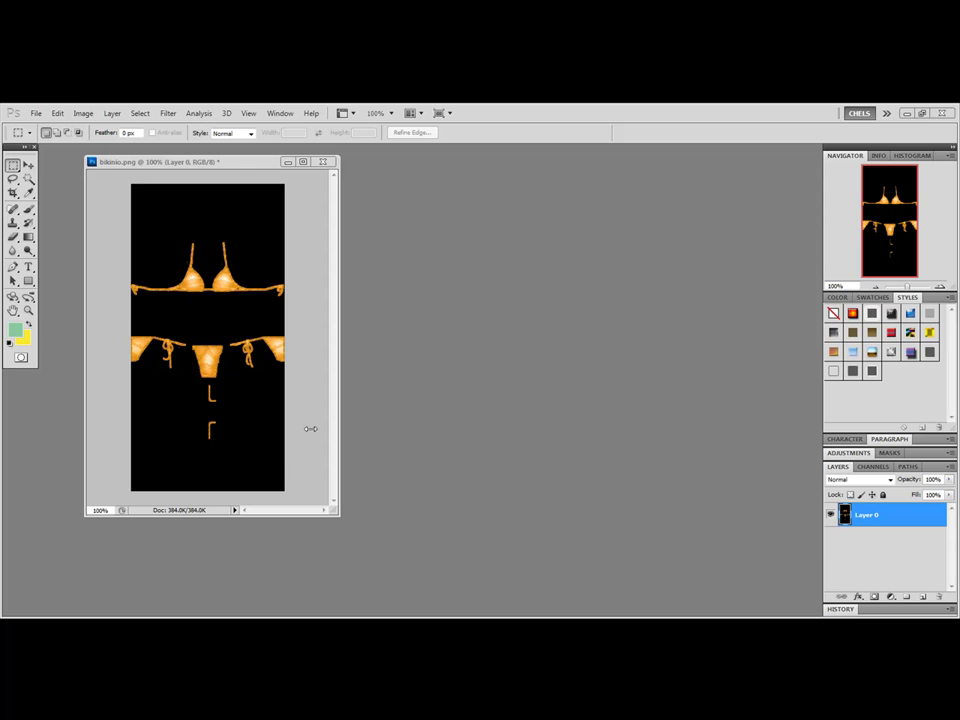
Focus the bikinio.png window and drag its corner to enlarge it around the texture.
{"action": "left_click", "coordinate": [337, 512]}
{"action": "left_click_drag", "start_coordinate": [340, 514], "coordinate": [357, 538]}
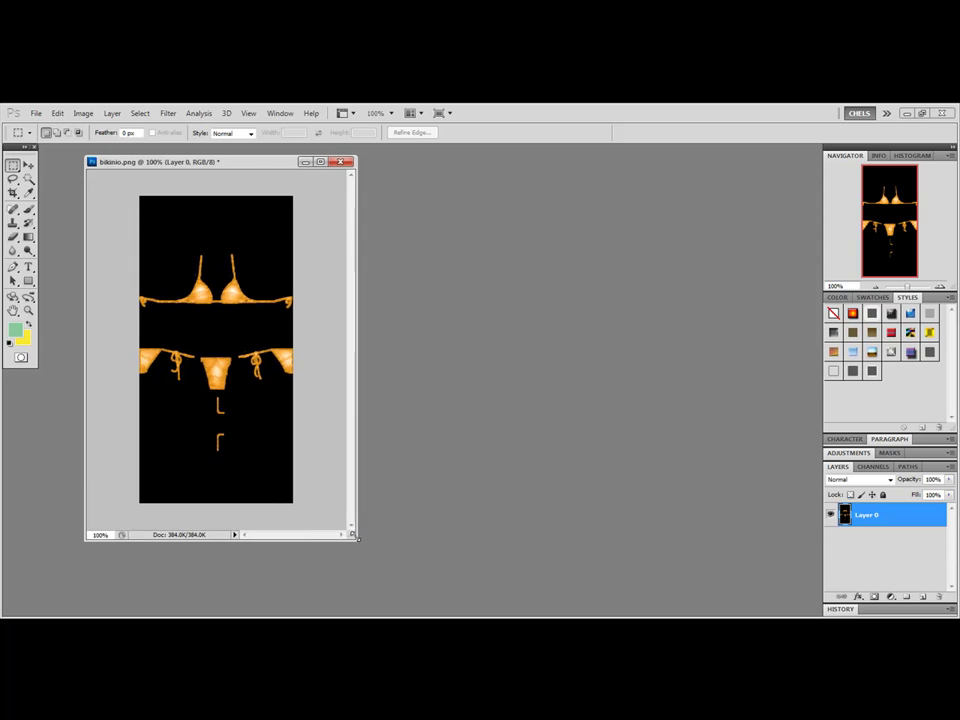
Add Layer 1 above the texture and fill it entirely with a bright green foreground colour.
{"action": "left_click", "coordinate": [922, 597]}
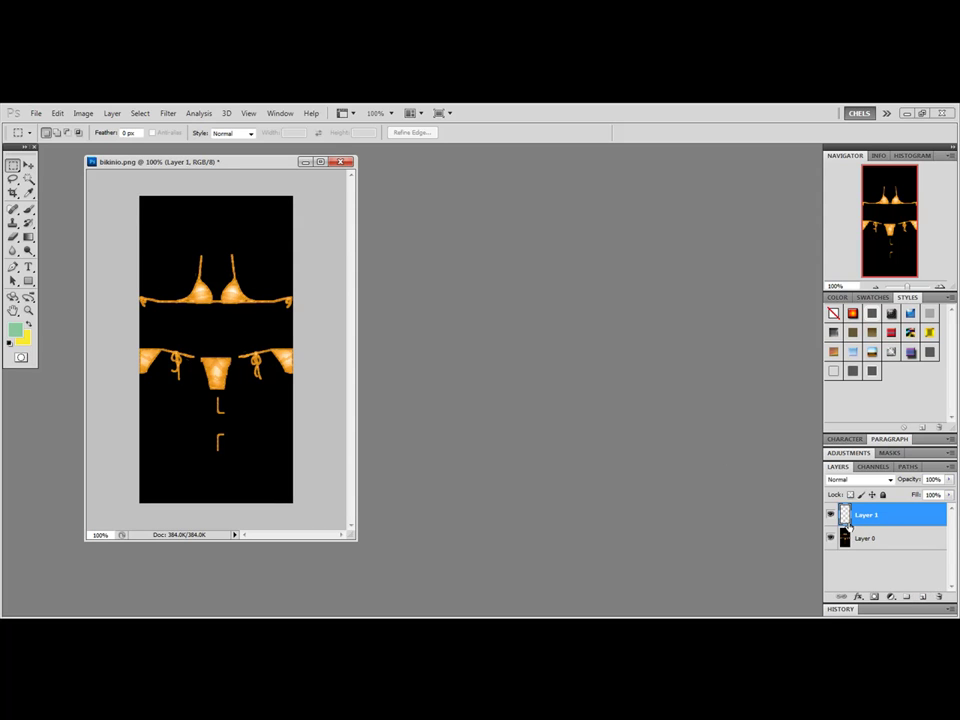
{"action": "left_click", "coordinate": [16, 331]}
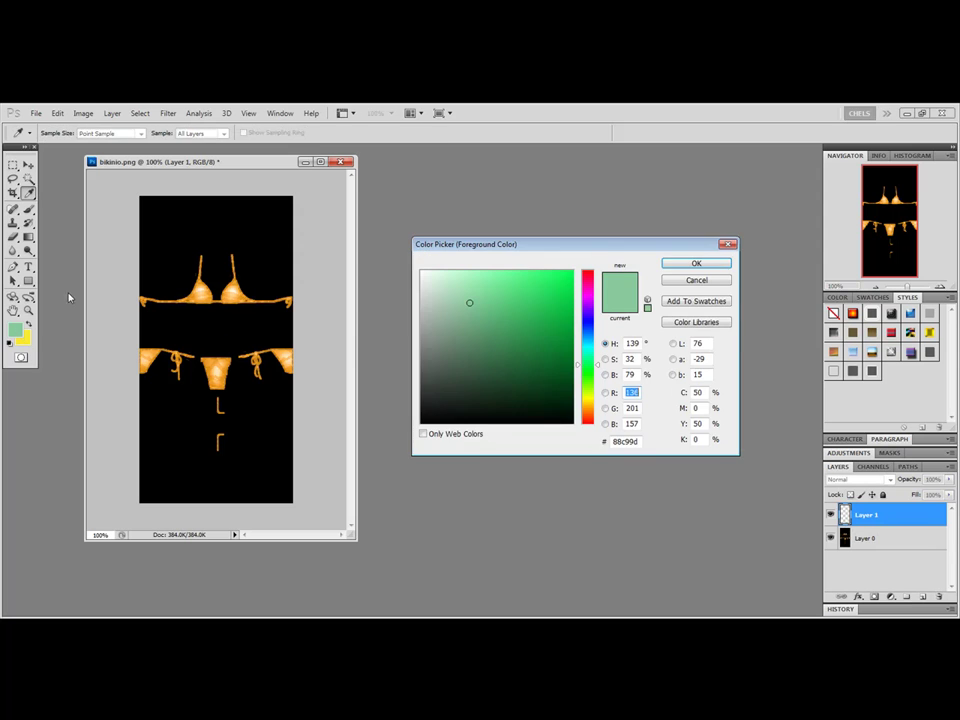
{"action": "left_click", "coordinate": [547, 307]}
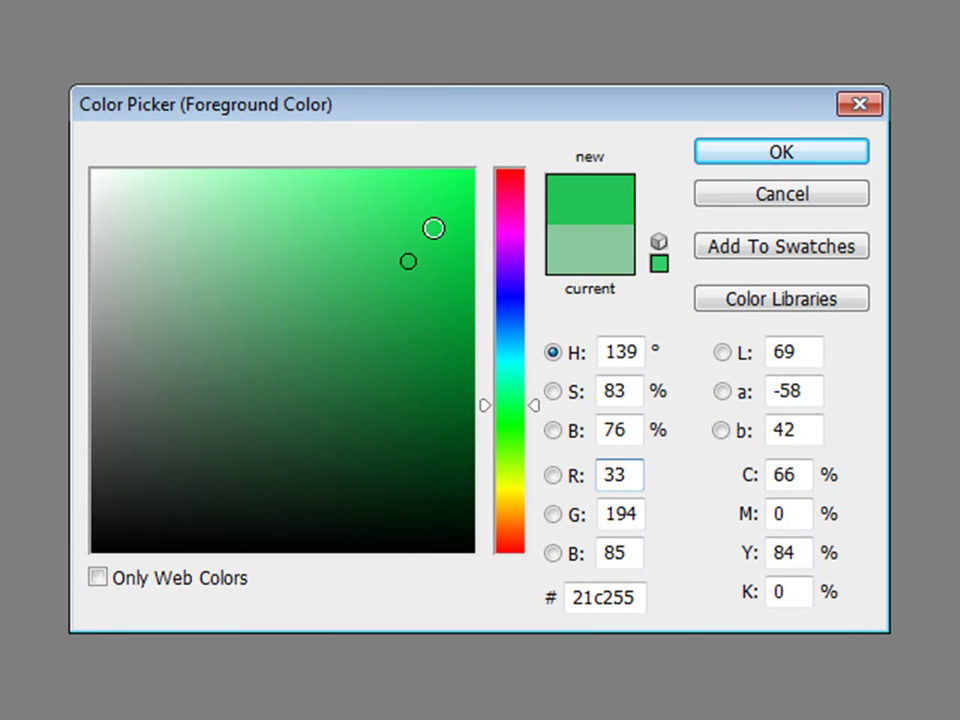
{"action": "left_click", "coordinate": [390, 219]}
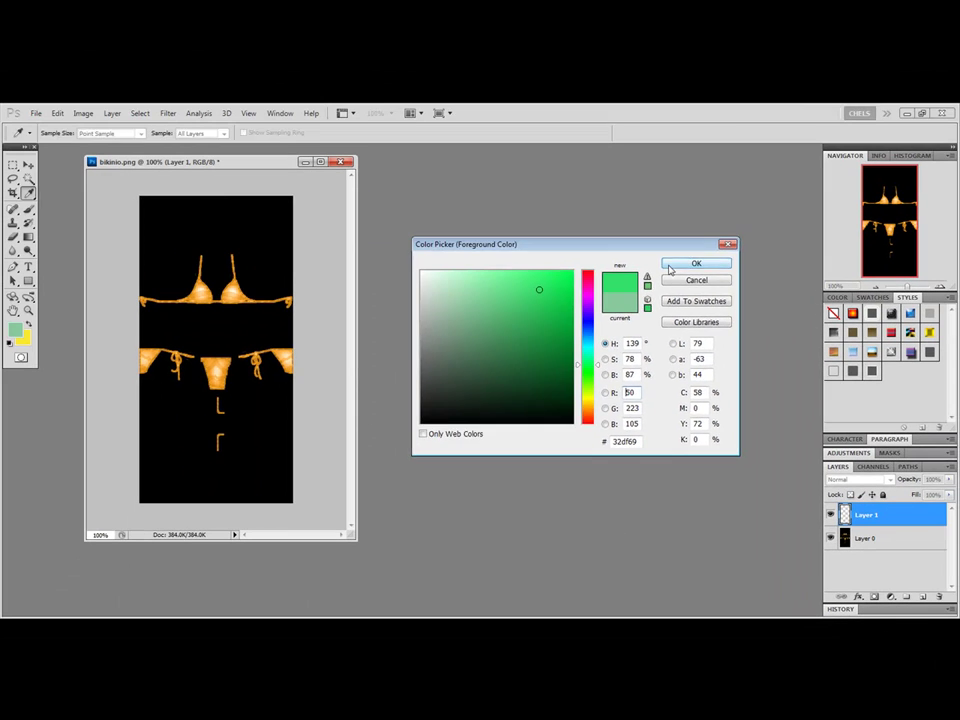
{"action": "left_click", "coordinate": [690, 264]}
{"action": "key", "text": "alt+BackSpace"}
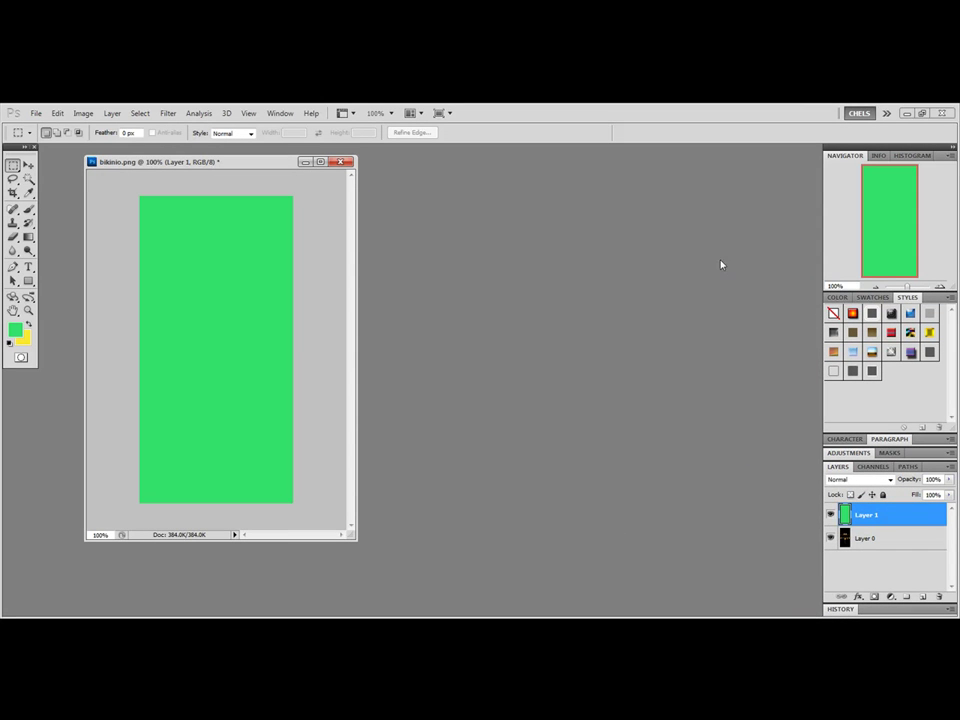
Set Layer 1's blend mode to Color so the bikini appears green.
{"action": "left_click", "coordinate": [878, 480]}
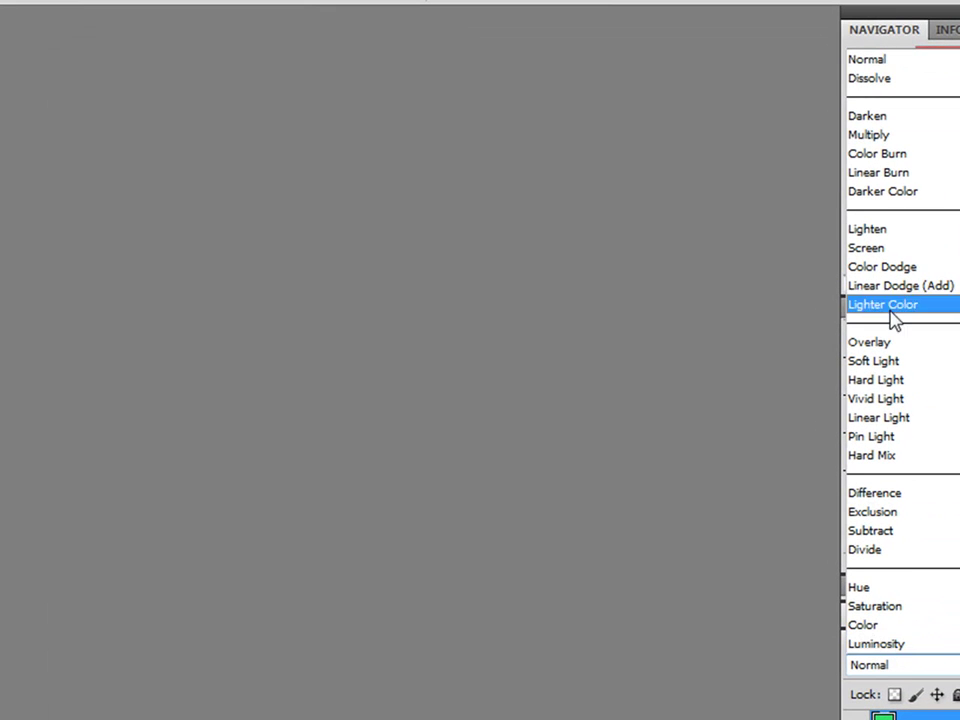
{"action": "left_click", "coordinate": [862, 626]}
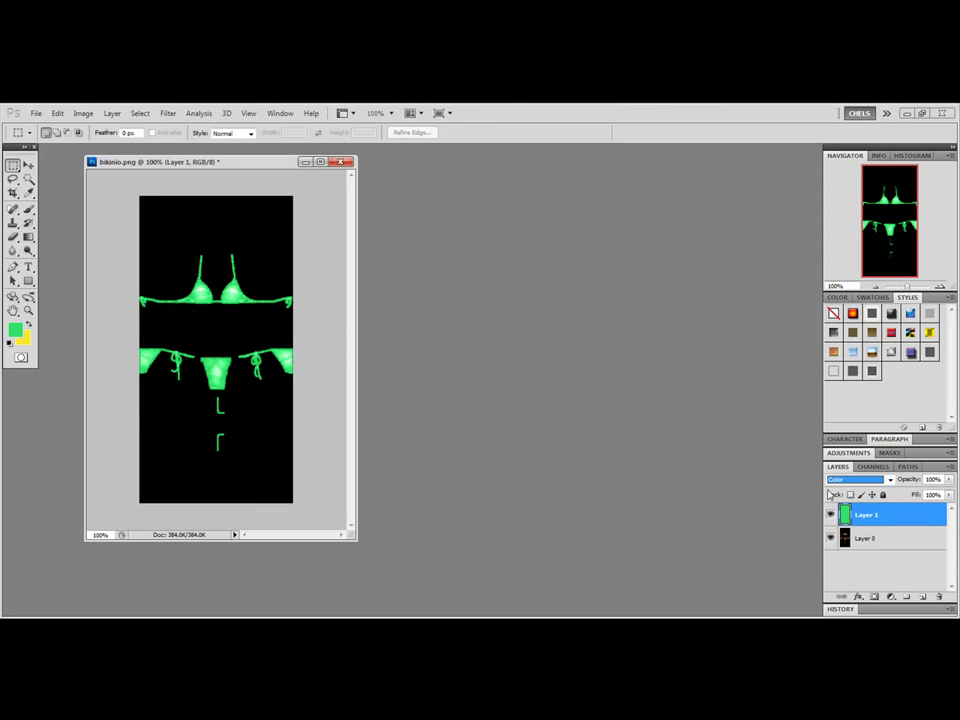
Lower Layer 0's brightness to -66 using Brightness/Contrast.
{"action": "left_click", "coordinate": [877, 545]}
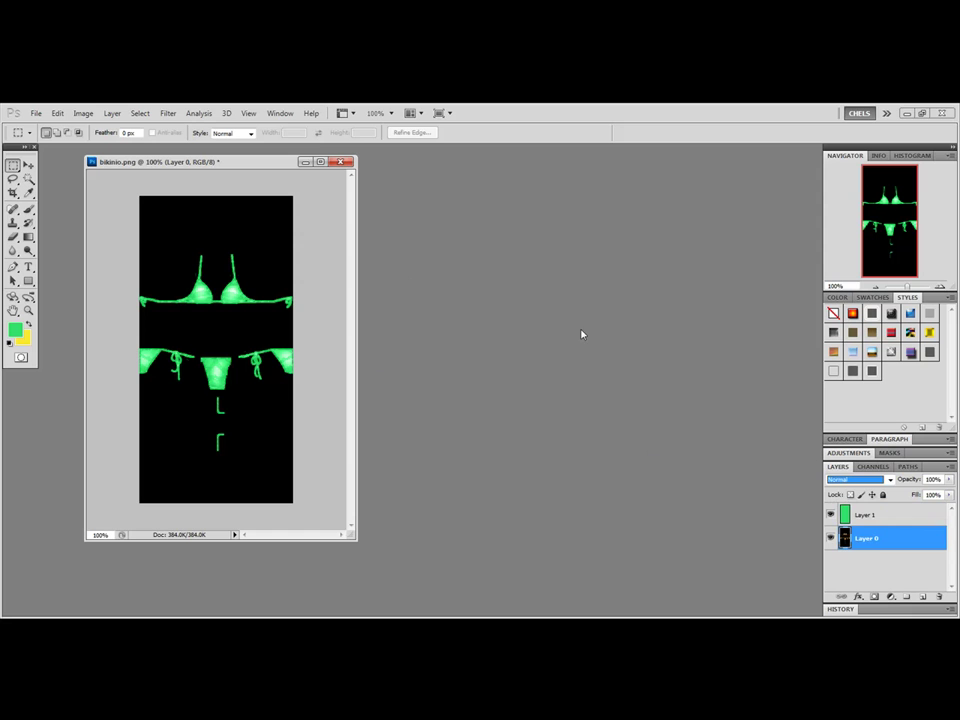
{"action": "left_click", "coordinate": [83, 115]}
{"action": "mouse_move", "coordinate": [102, 143]}
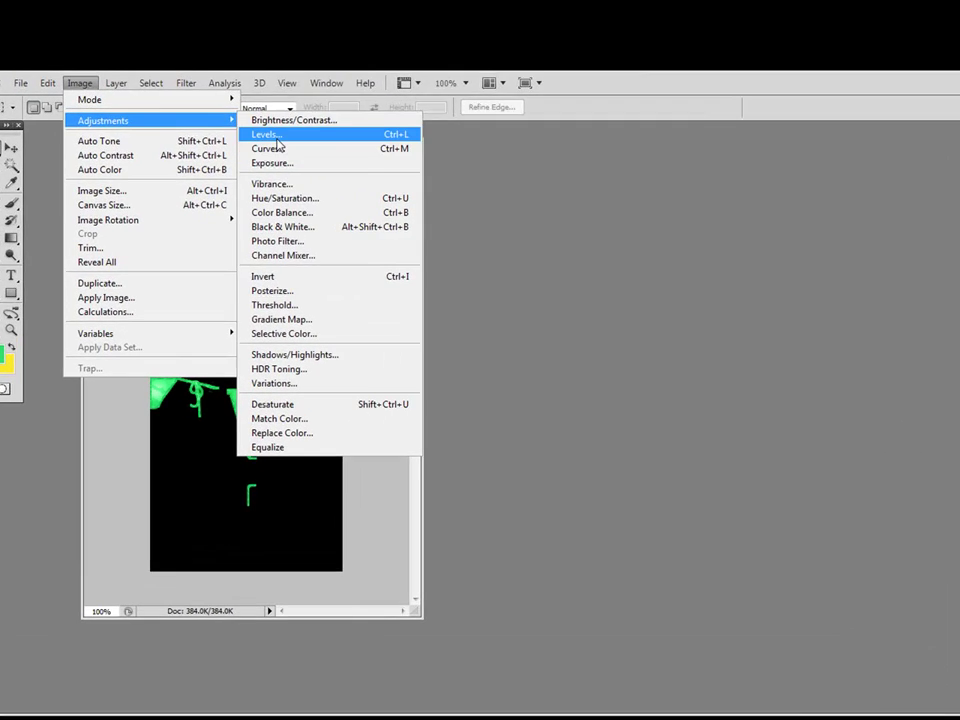
{"action": "left_click", "coordinate": [293, 120]}
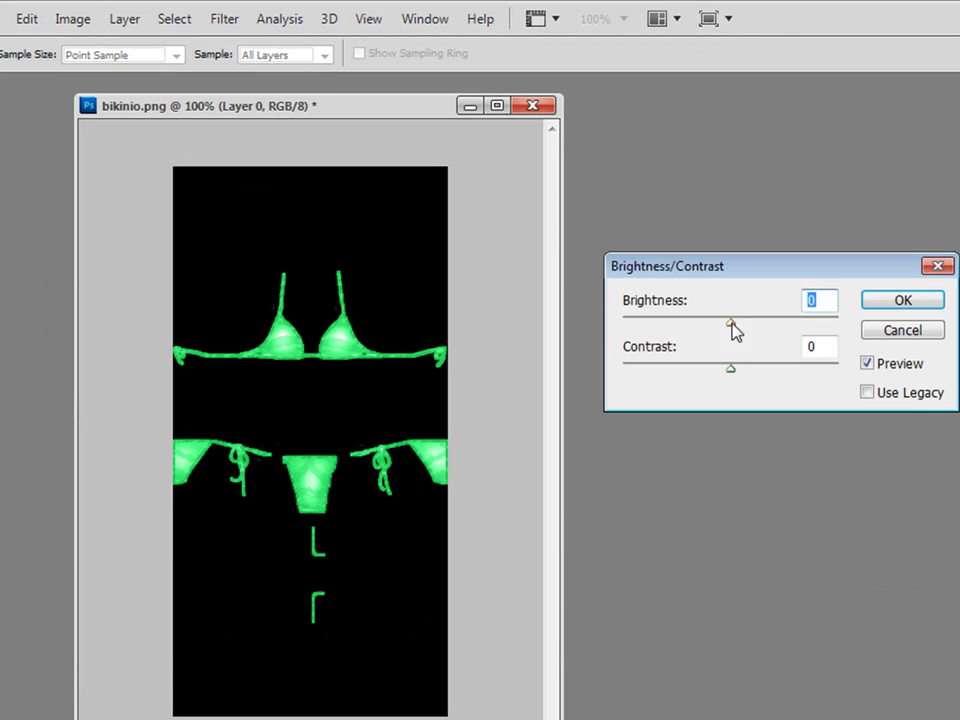
{"action": "left_click_drag", "start_coordinate": [731, 325], "coordinate": [686, 328]}
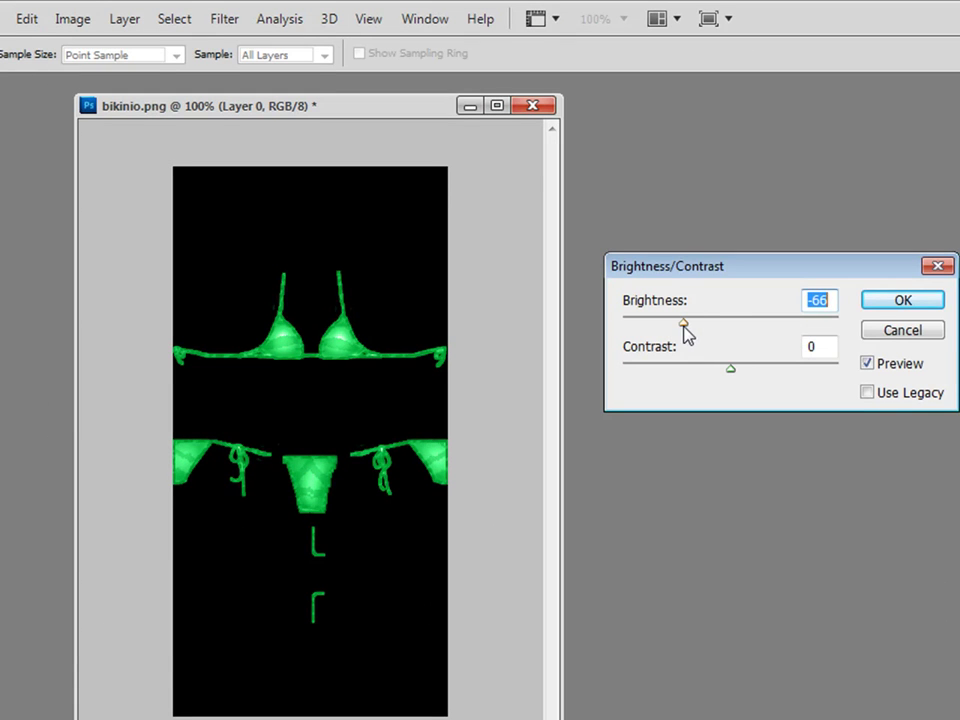
{"action": "left_click", "coordinate": [567, 265]}
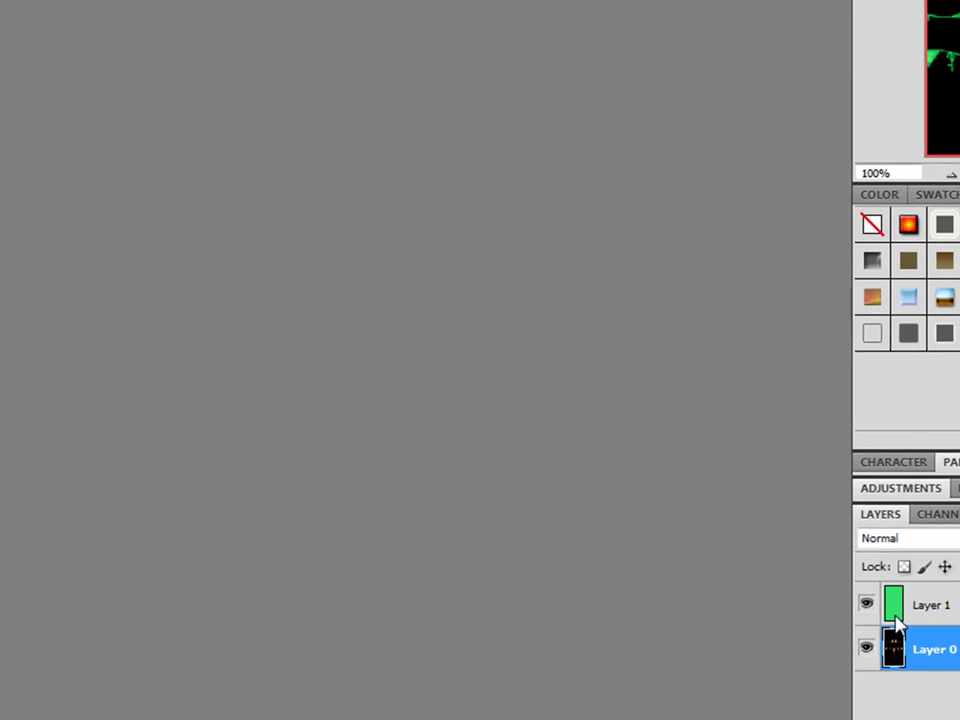
{"action": "left_click", "coordinate": [936, 566]}
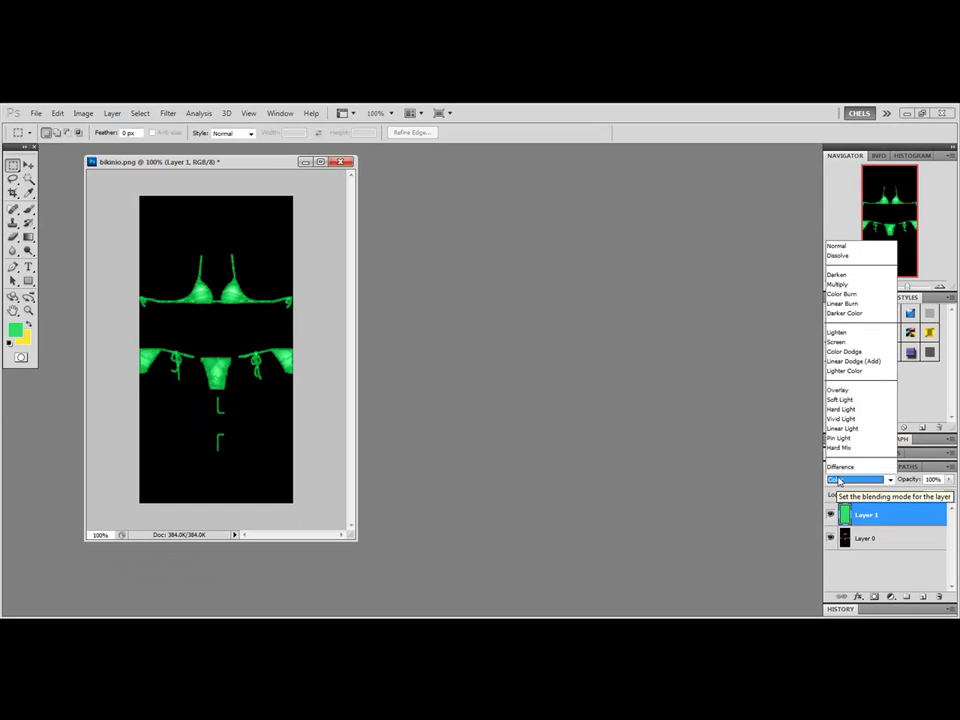
{"action": "left_click", "coordinate": [836, 480]}
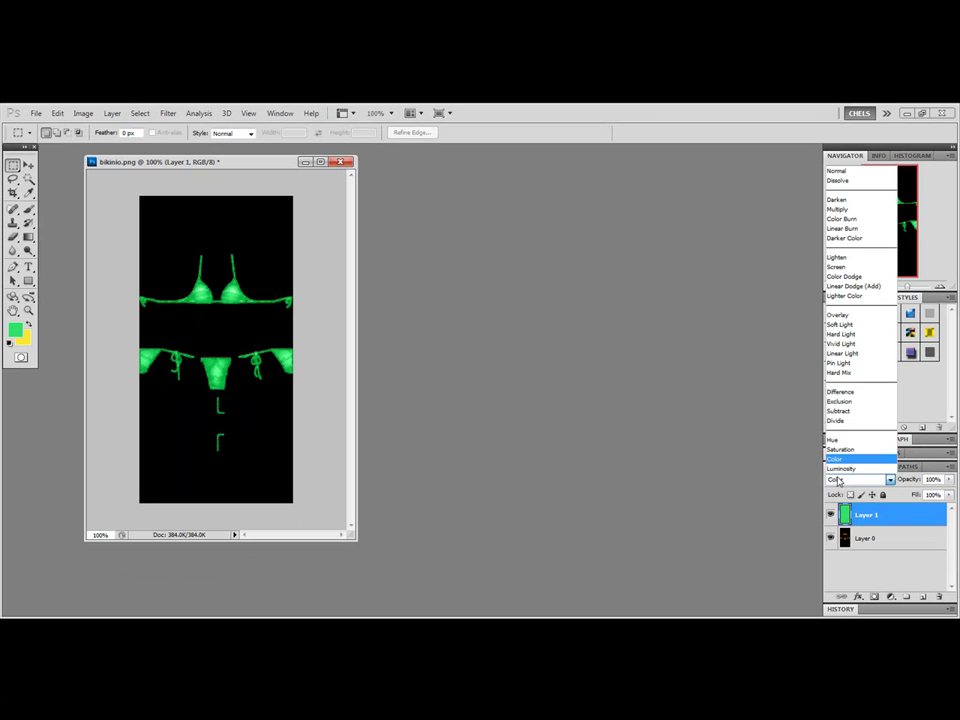
{"action": "left_click", "coordinate": [840, 449]}
{"action": "key", "text": "Up"}
{"action": "key", "text": "Up"}
{"action": "key", "text": "Up"}
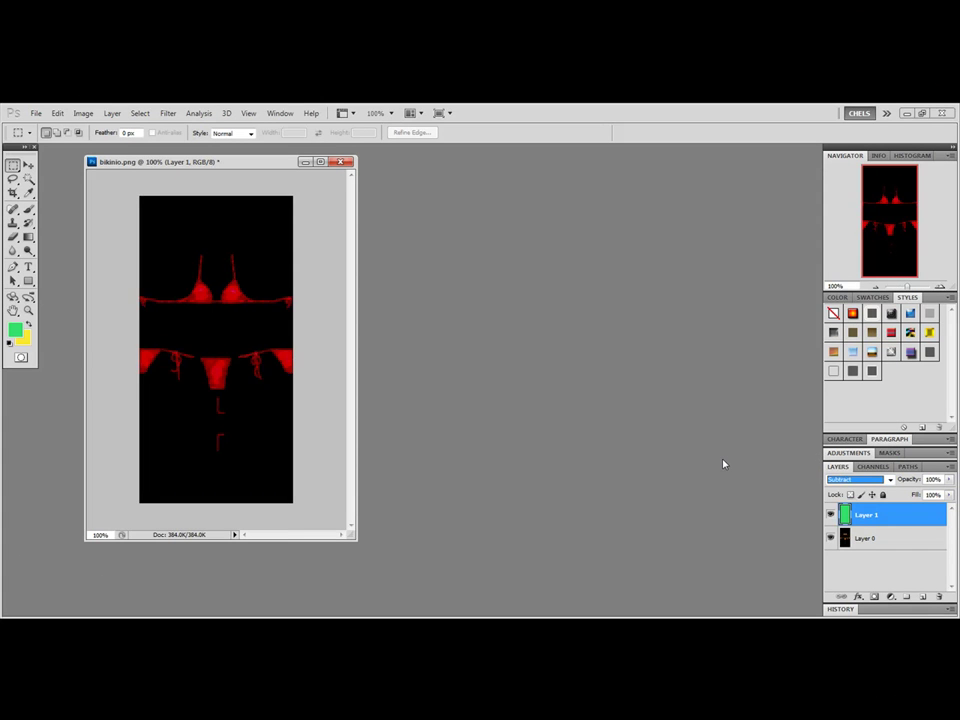
{"action": "key", "text": "Up"}
{"action": "key", "text": "Up"}
{"action": "key", "text": "Up"}
{"action": "key", "text": "Up"}
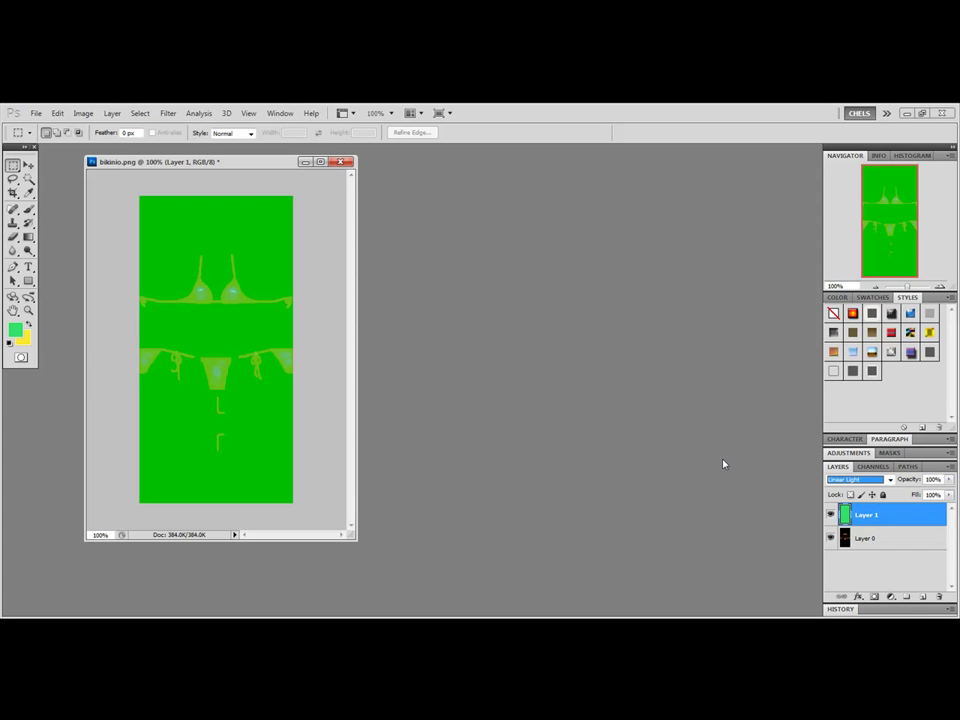
{"action": "key", "text": "Up"}
{"action": "key", "text": "Up"}
{"action": "key", "text": "Up"}
{"action": "key", "text": "Up"}
{"action": "key", "text": "Up"}
{"action": "key", "text": "Up"}
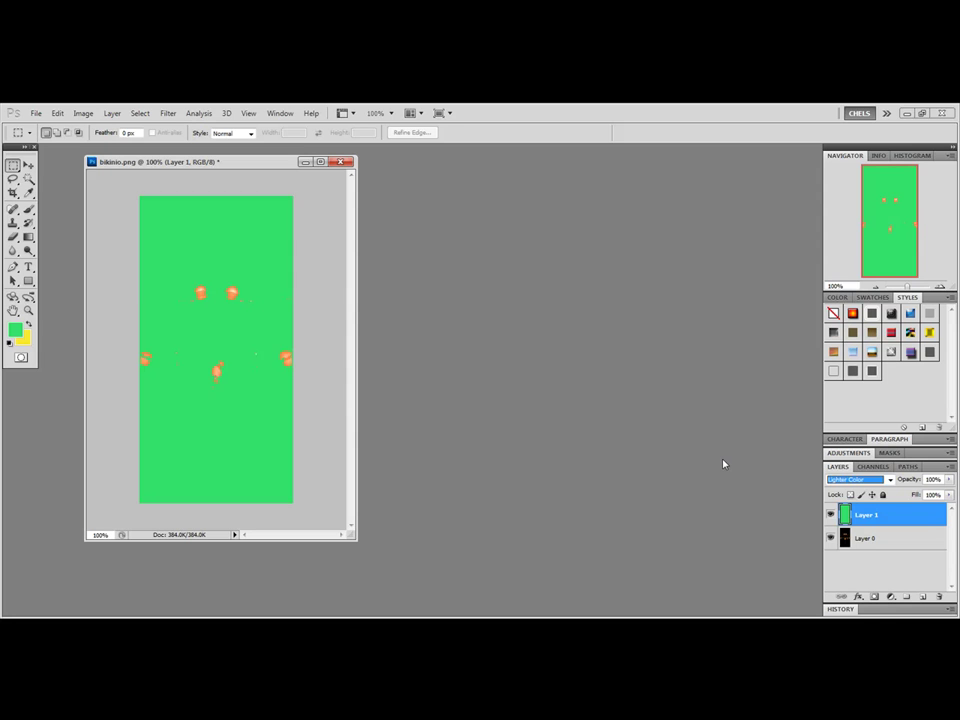
{"action": "key", "text": "Up"}
{"action": "key", "text": "Up"}
{"action": "key", "text": "Up"}
{"action": "key", "text": "Up"}
{"action": "key", "text": "Up"}
{"action": "key", "text": "Up"}
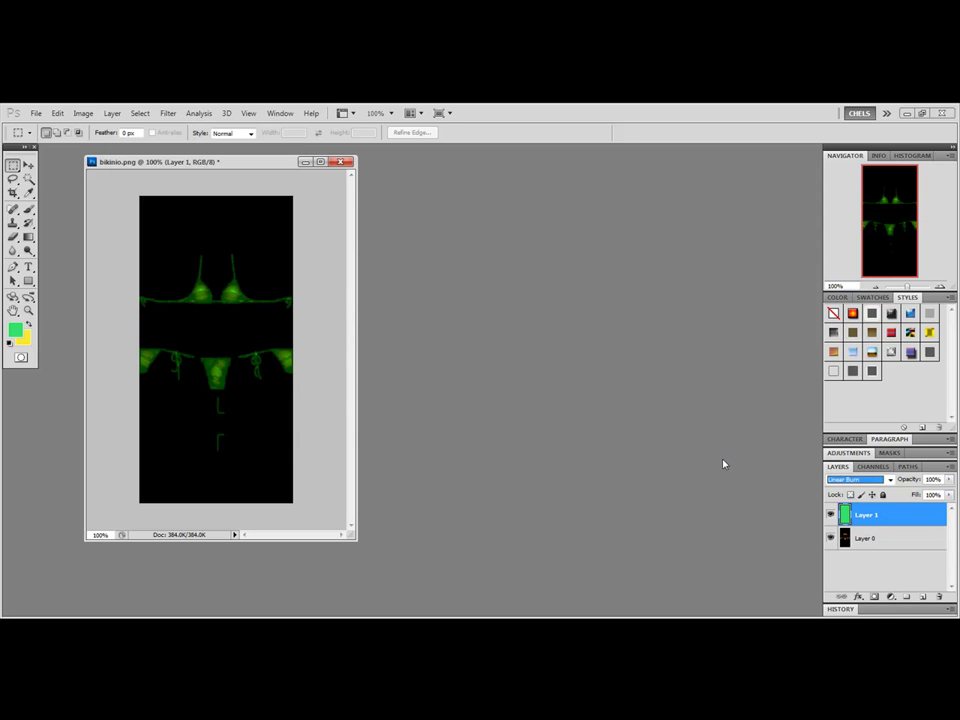
{"action": "key", "text": "Up"}
{"action": "key", "text": "Up"}
{"action": "key", "text": "Up"}
{"action": "key", "text": "Up"}
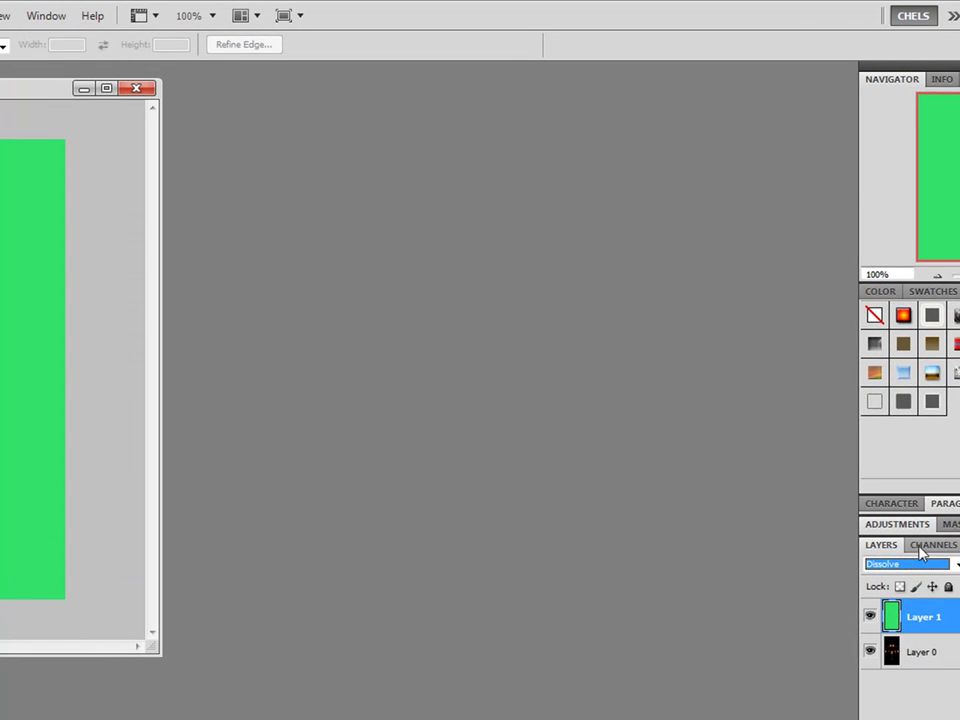
{"action": "left_click", "coordinate": [849, 479]}
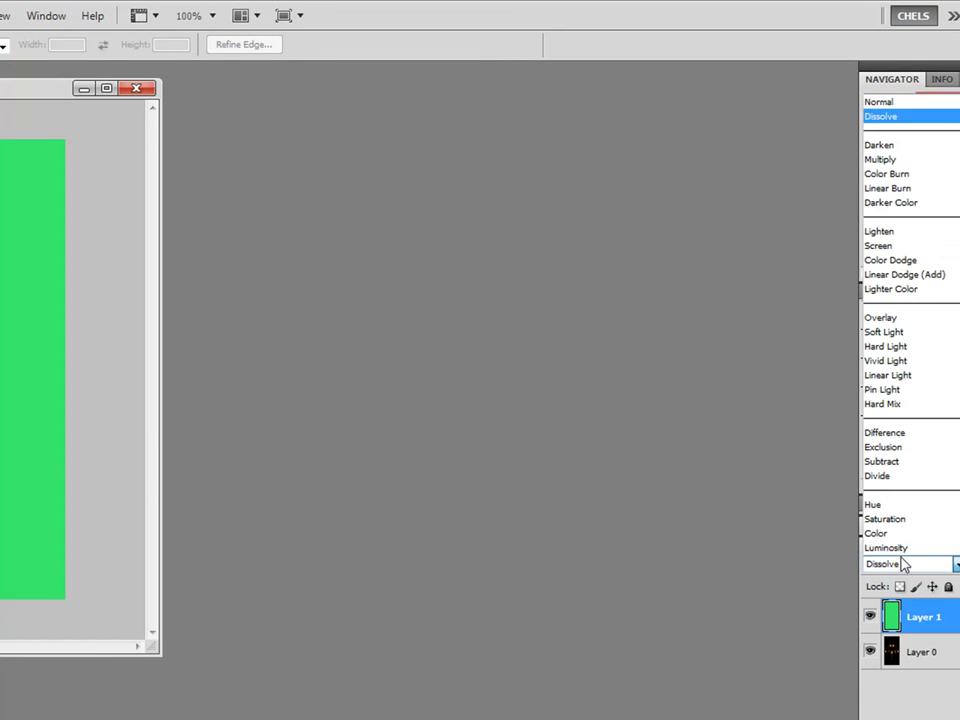
{"action": "left_click", "coordinate": [890, 534]}
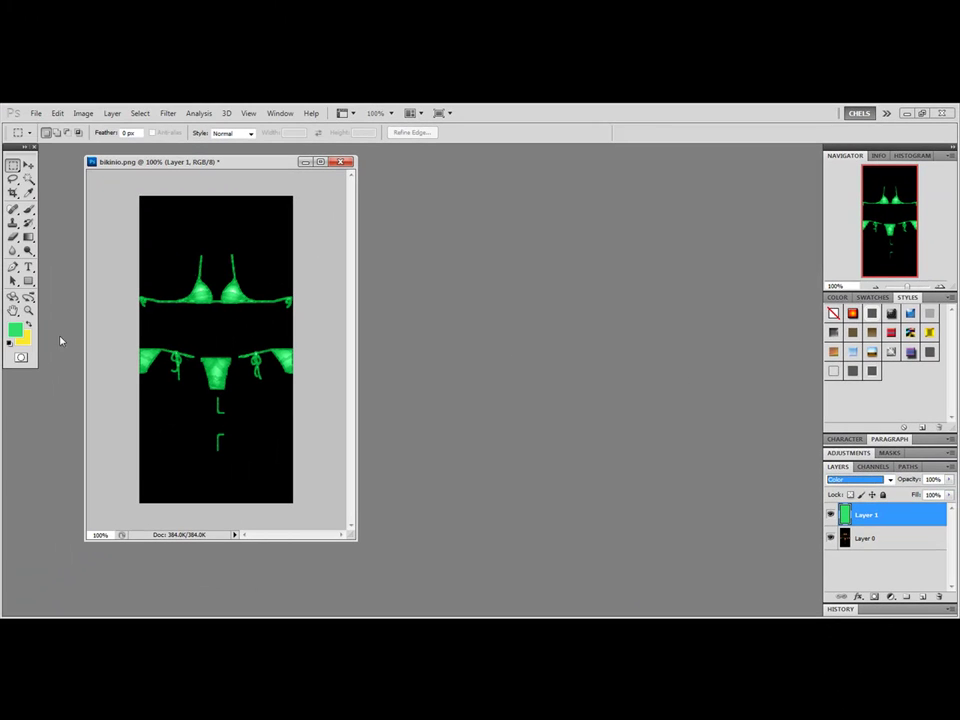
Choose a magenta foreground colour in the colour picker.
{"action": "left_click", "coordinate": [17, 330]}
{"action": "left_click", "coordinate": [584, 290]}
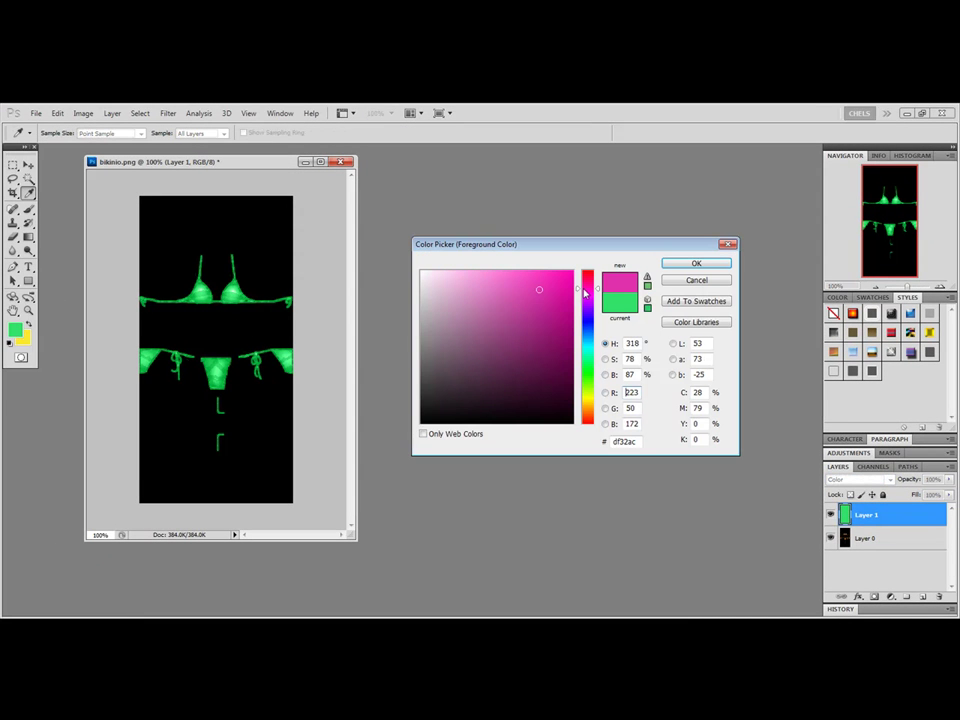
{"action": "left_click", "coordinate": [548, 324]}
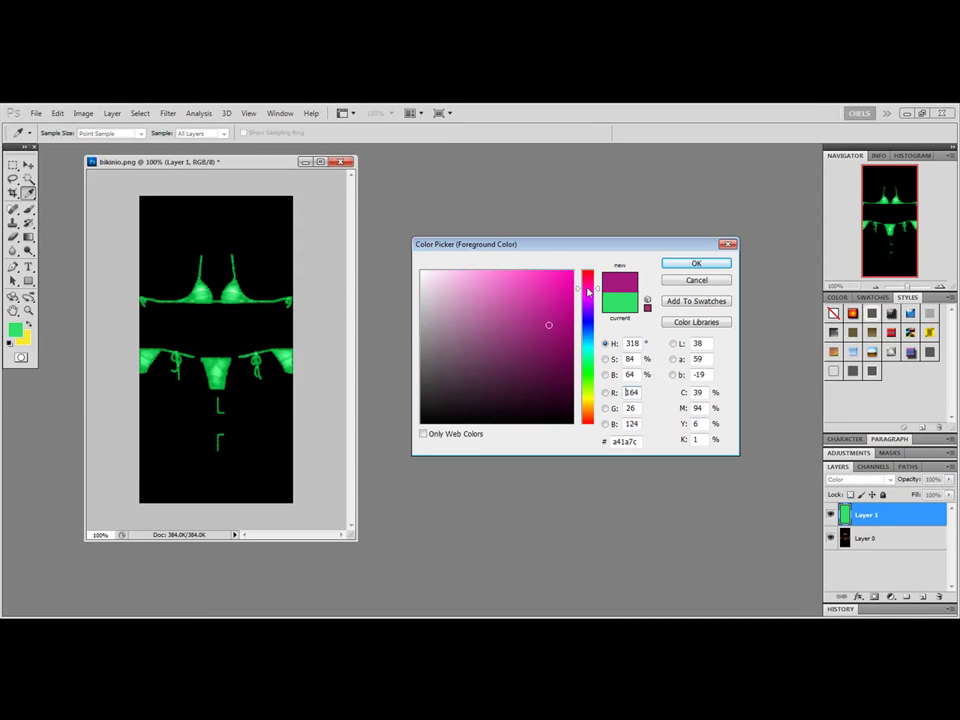
{"action": "left_click", "coordinate": [677, 265]}
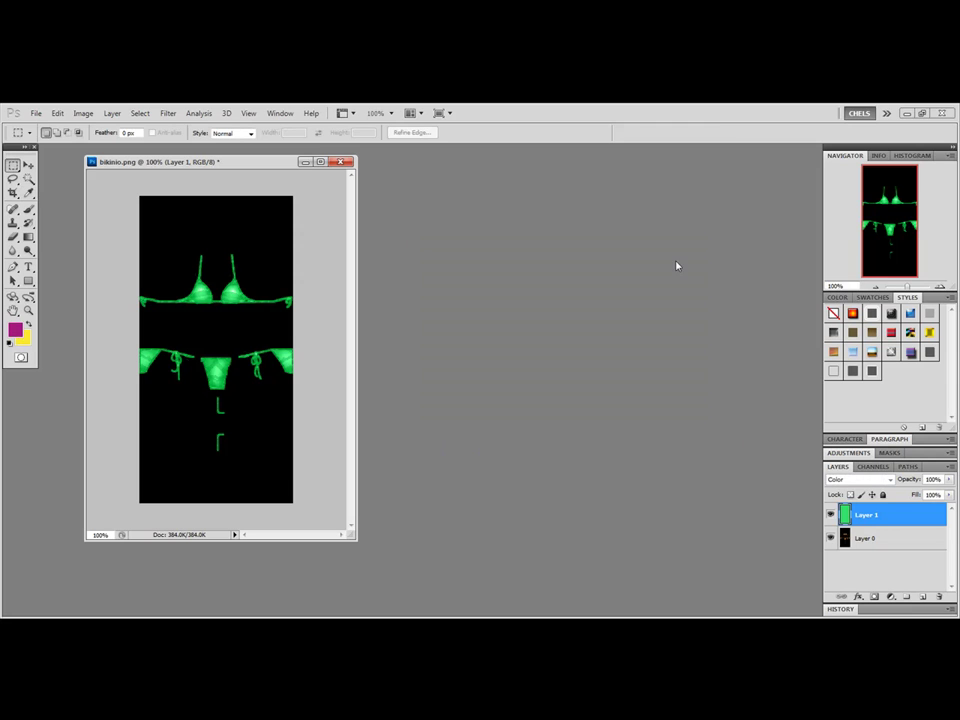
Preview several blend modes on Layer 1, then set it to Color.
{"action": "left_click", "coordinate": [860, 479]}
{"action": "left_click", "coordinate": [848, 445]}
{"action": "key", "text": "Up"}
{"action": "key", "text": "Up"}
{"action": "key", "text": "Up"}
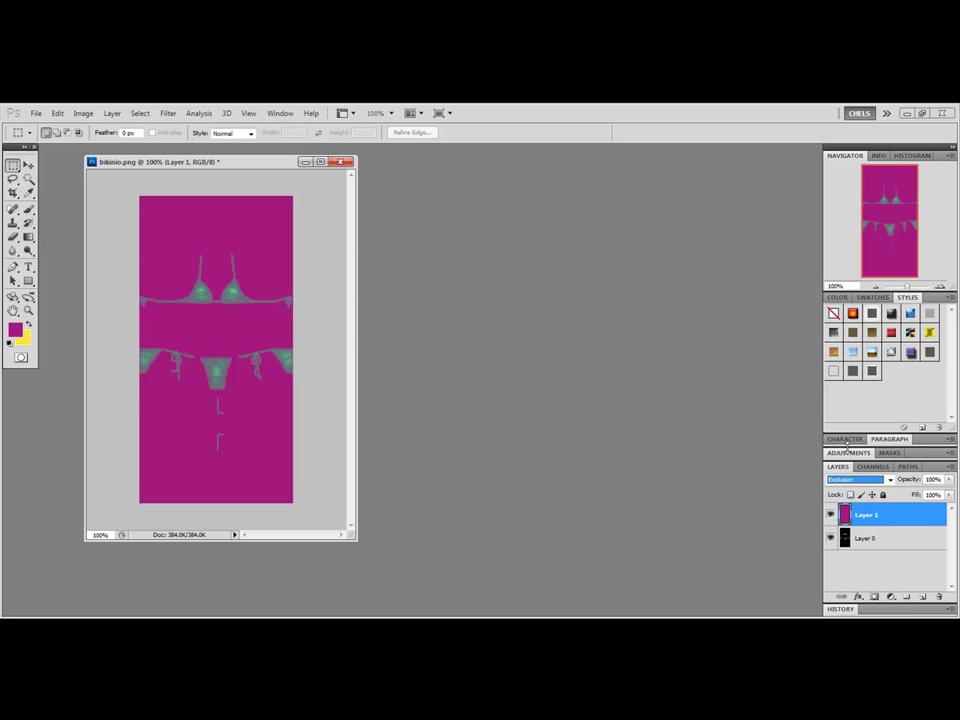
{"action": "key", "text": "Up"}
{"action": "key", "text": "Up"}
{"action": "key", "text": "Up"}
{"action": "key", "text": "Up"}
{"action": "key", "text": "Up"}
{"action": "key", "text": "Up"}
{"action": "key", "text": "Up"}
{"action": "key", "text": "Up"}
{"action": "key", "text": "Up"}
{"action": "key", "text": "Up"}
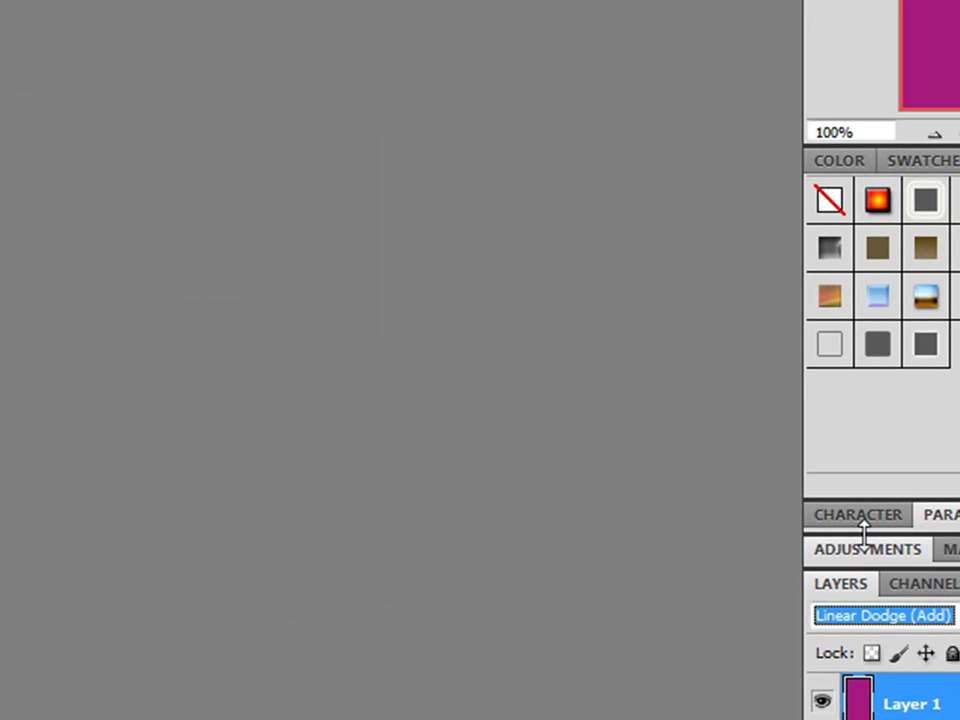
{"action": "key", "text": "Up"}
{"action": "key", "text": "Up"}
{"action": "key", "text": "Up"}
{"action": "key", "text": "Up"}
{"action": "key", "text": "Up"}
{"action": "key", "text": "Up"}
{"action": "key", "text": "Up"}
{"action": "key", "text": "Up"}
{"action": "key", "text": "Up"}
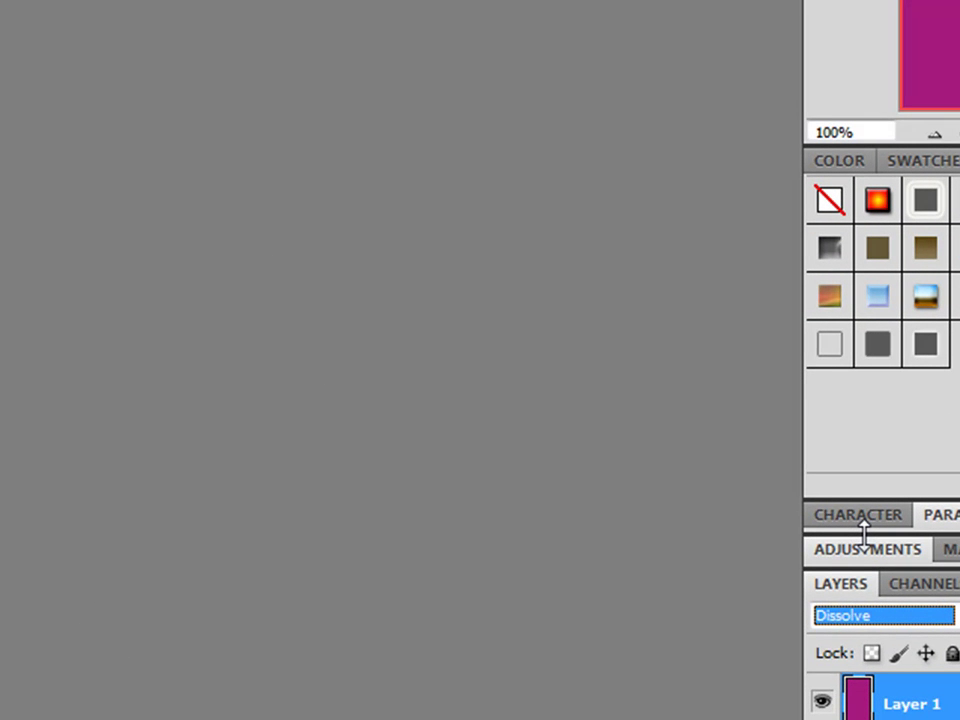
{"action": "left_click", "coordinate": [896, 617]}
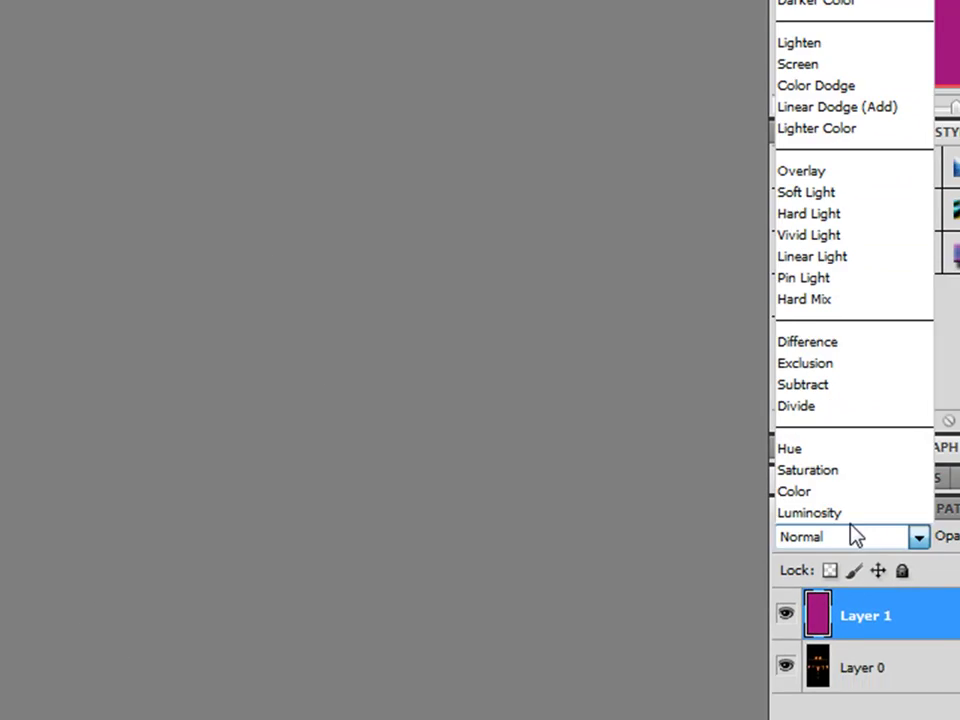
{"action": "left_click", "coordinate": [810, 429]}
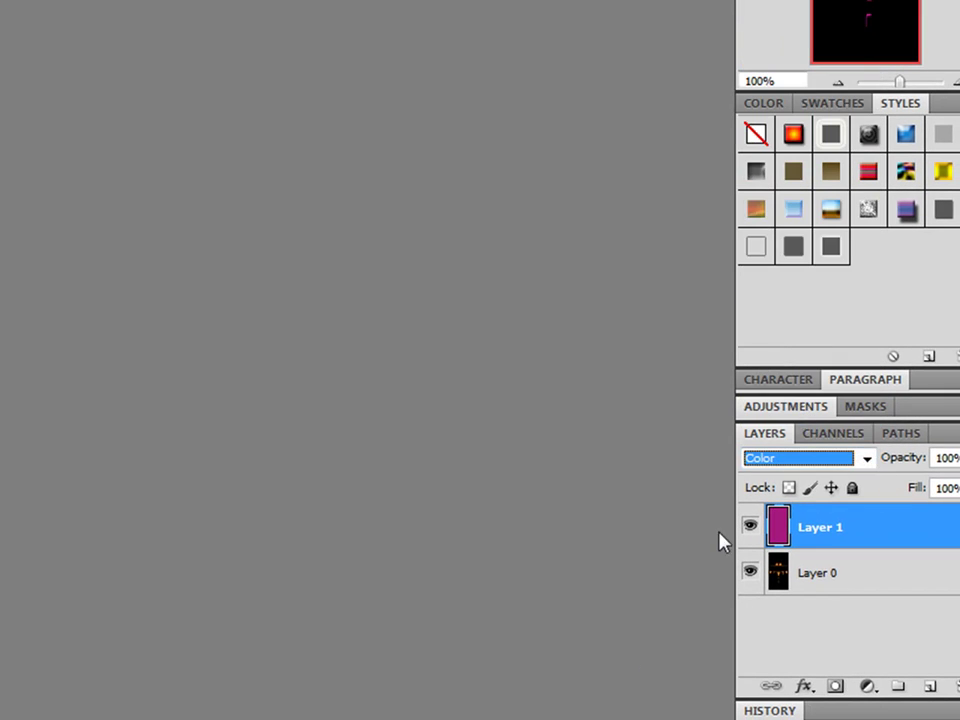
Delete the magenta Layer 1 and add a fresh empty layer.
{"action": "right_click", "coordinate": [816, 529]}
{"action": "left_click", "coordinate": [826, 78]}
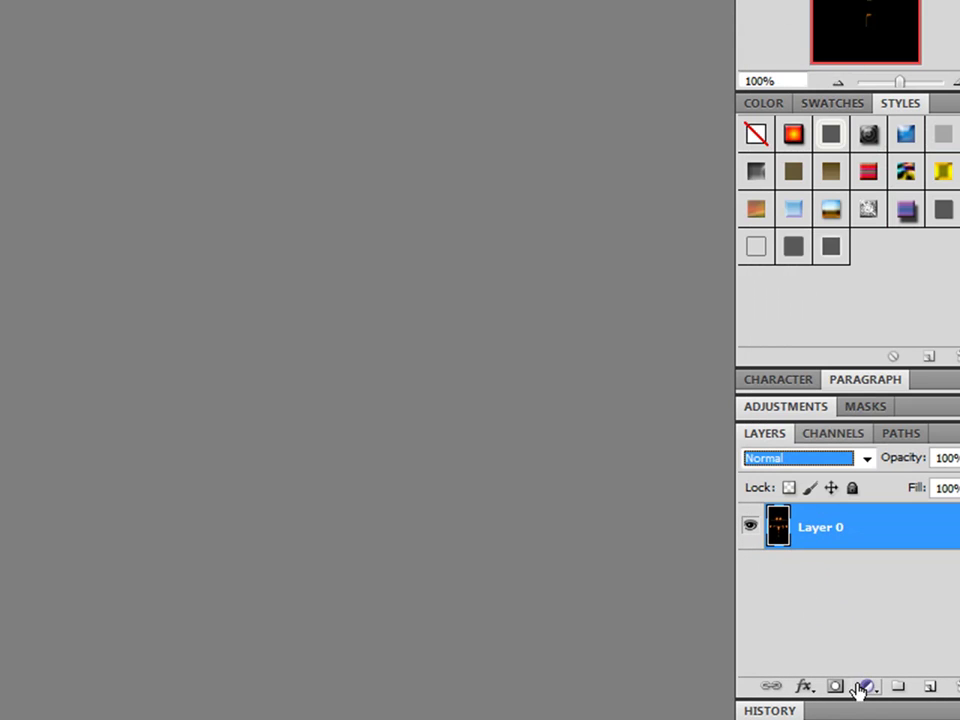
{"action": "left_click", "coordinate": [930, 686]}
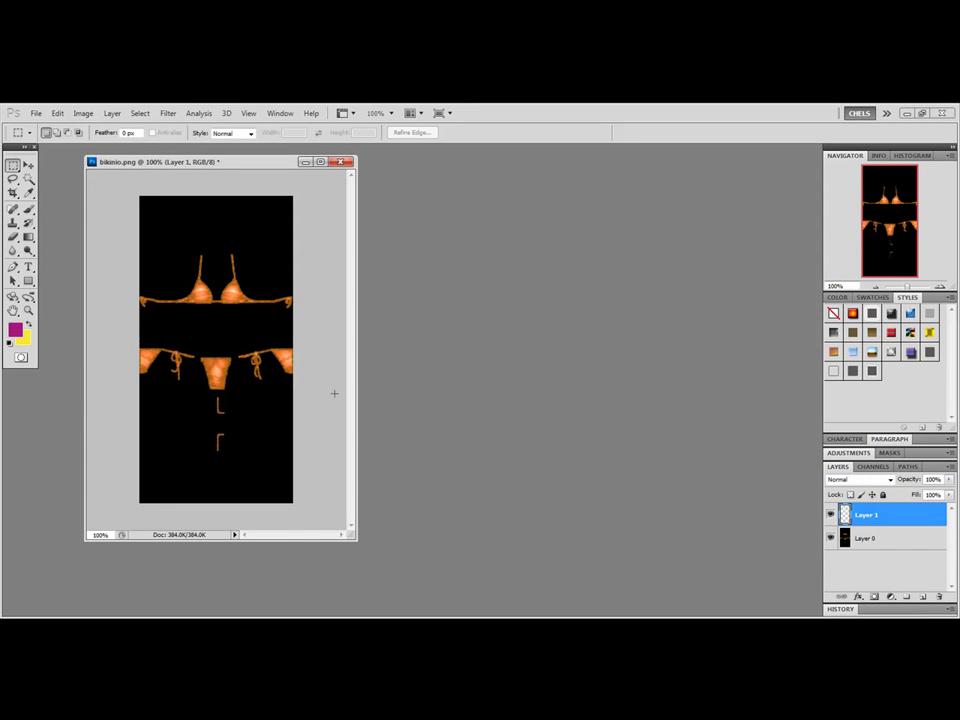
Fill a band across the bikini bottom with magenta and set the layer to Color mode.
{"action": "left_click_drag", "start_coordinate": [278, 371], "coordinate": [306, 385]}
{"action": "key", "text": "alt+BackSpace"}
{"action": "left_click", "coordinate": [272, 334]}
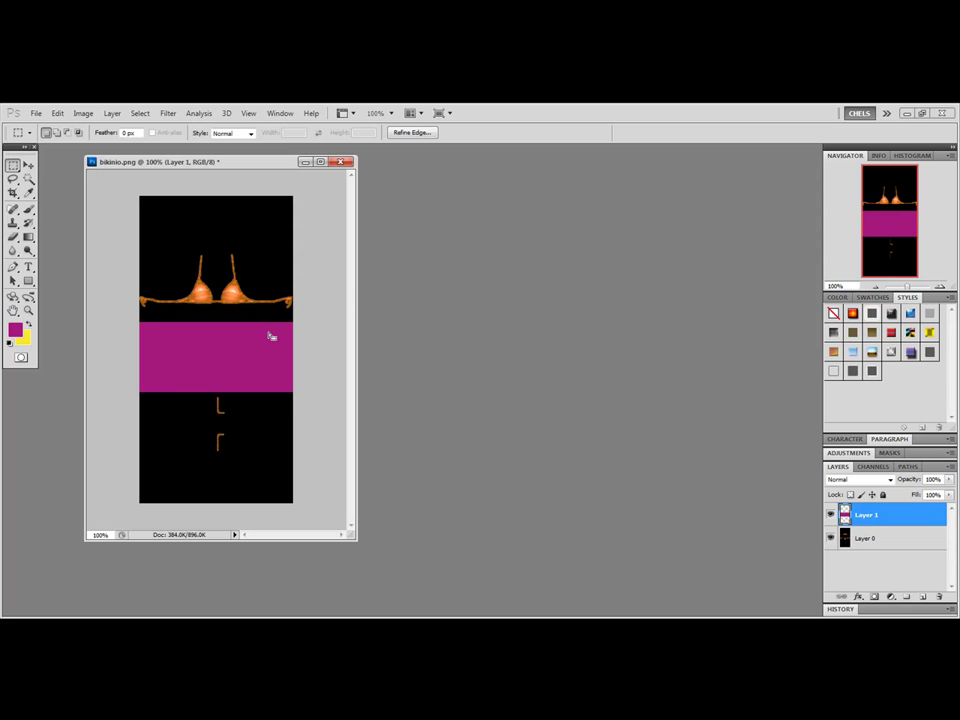
{"action": "left_click", "coordinate": [838, 480]}
{"action": "left_click", "coordinate": [845, 456]}
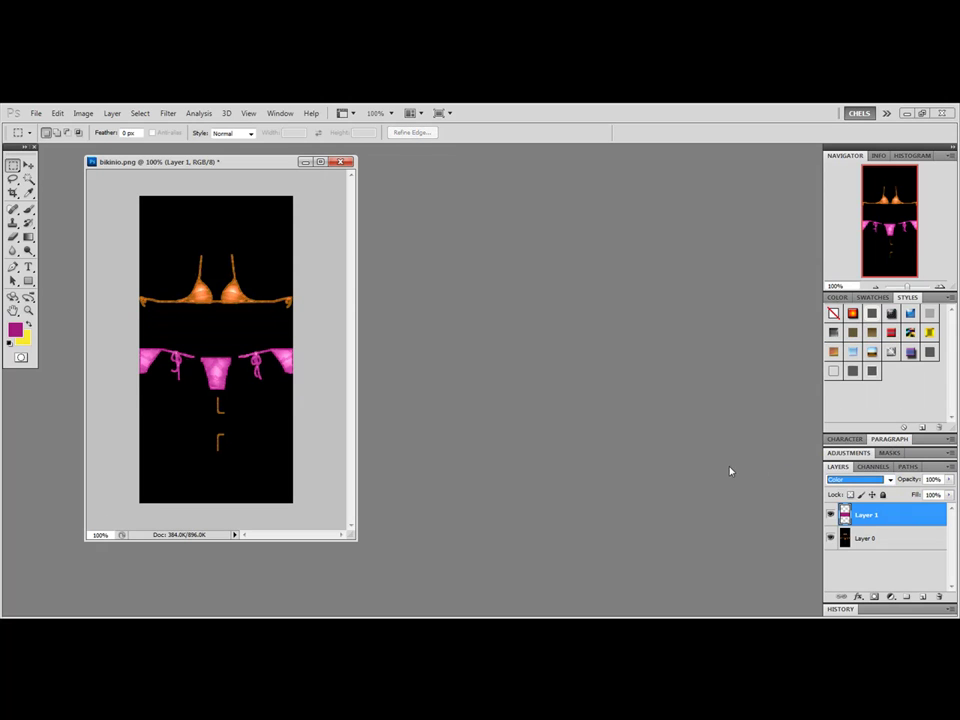
{"action": "left_click", "coordinate": [130, 316]}
Pick green and fill the bikini top and the two L shapes below the bottom.
{"action": "left_click", "coordinate": [15, 329]}
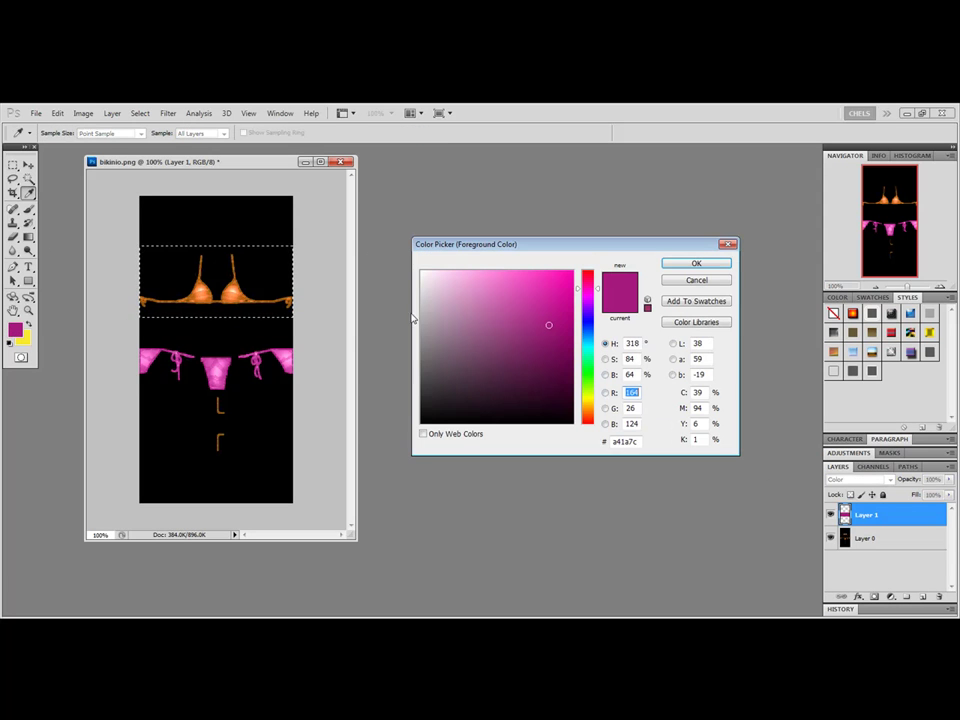
{"action": "left_click", "coordinate": [588, 376]}
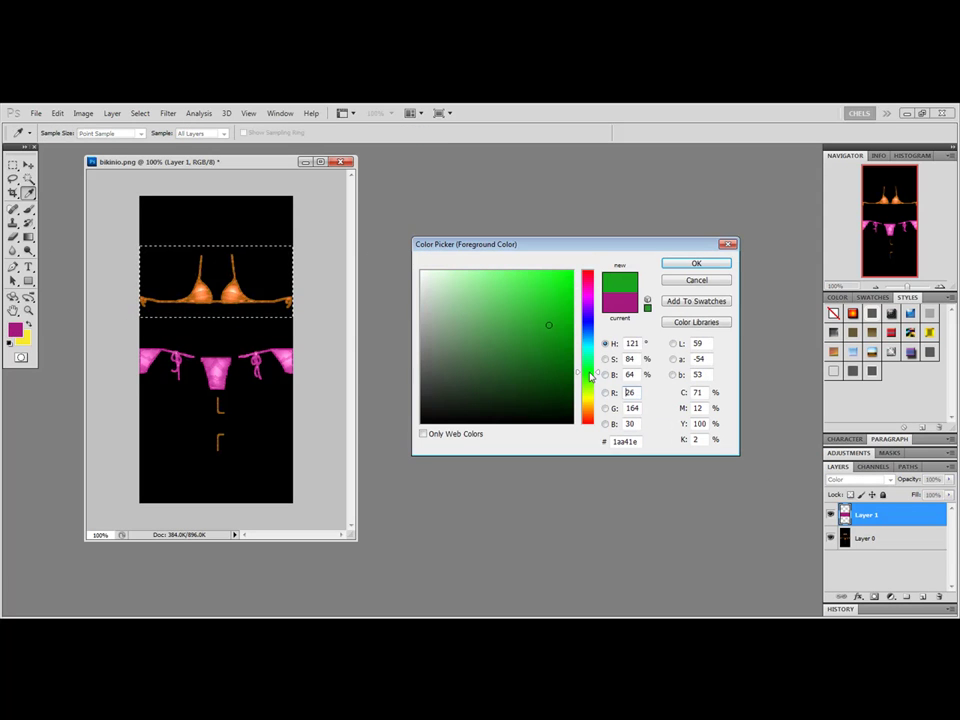
{"action": "left_click", "coordinate": [697, 263]}
{"action": "key", "text": "alt+BackSpace"}
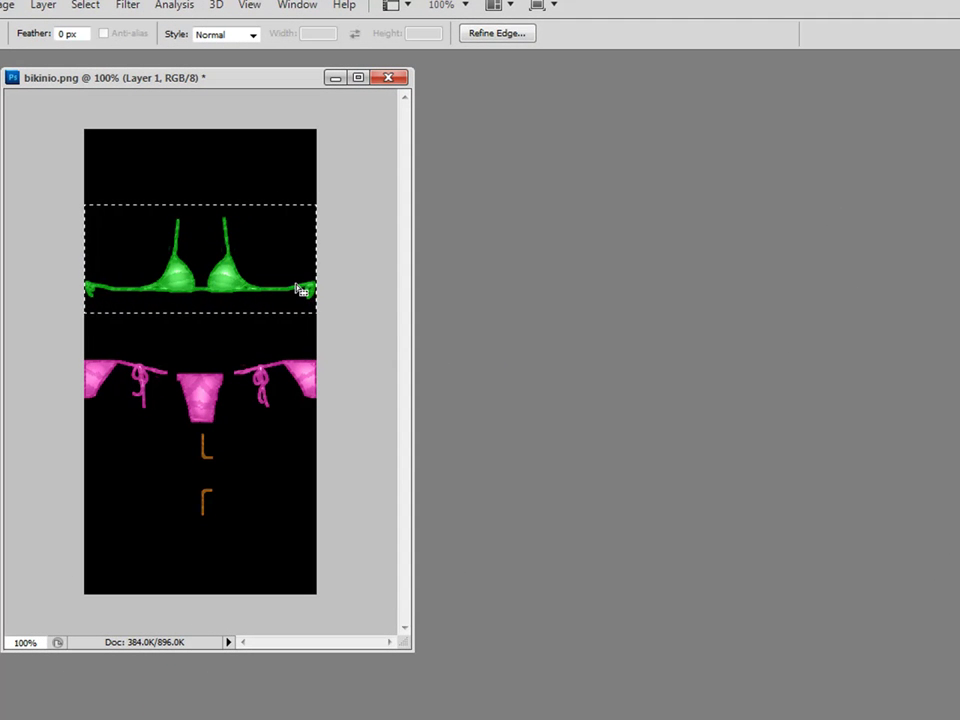
{"action": "left_click_drag", "start_coordinate": [161, 431], "coordinate": [255, 555]}
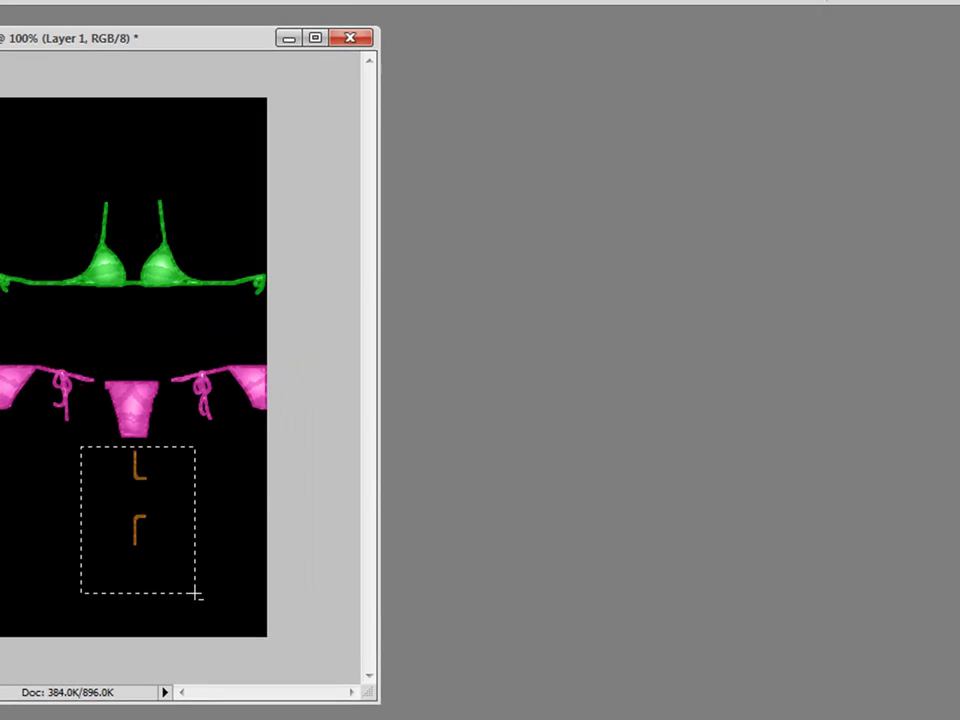
{"action": "key", "text": "alt+BackSpace"}
{"action": "left_click", "coordinate": [168, 600]}
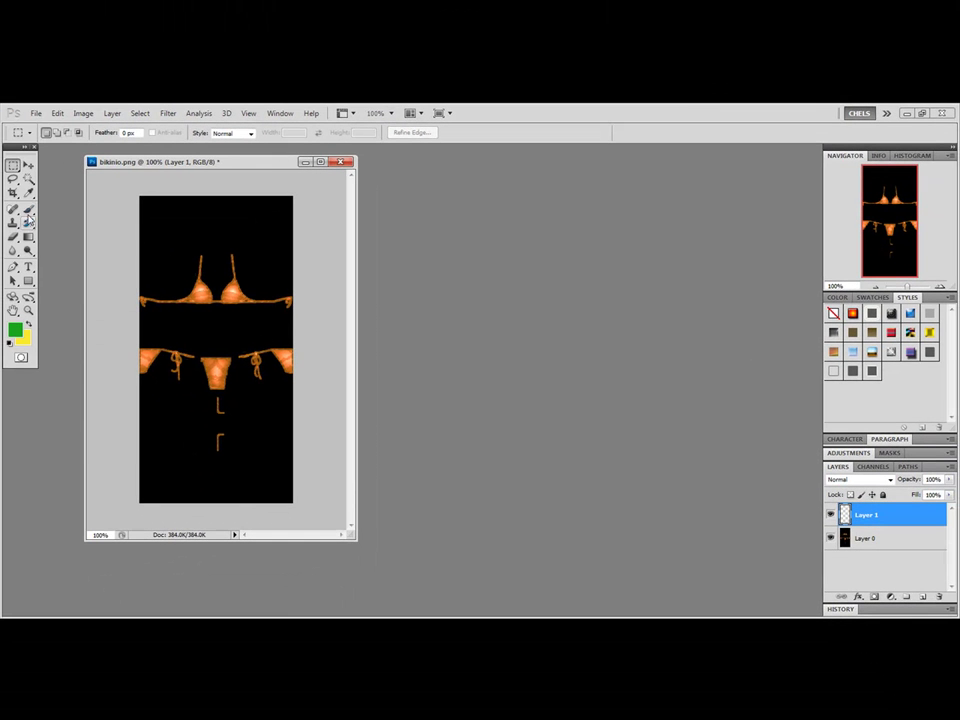
Paint green on the strap's right end with a 54 px brush on Color-mode Layer 1.
{"action": "left_click", "coordinate": [27, 212]}
{"action": "left_click", "coordinate": [61, 134]}
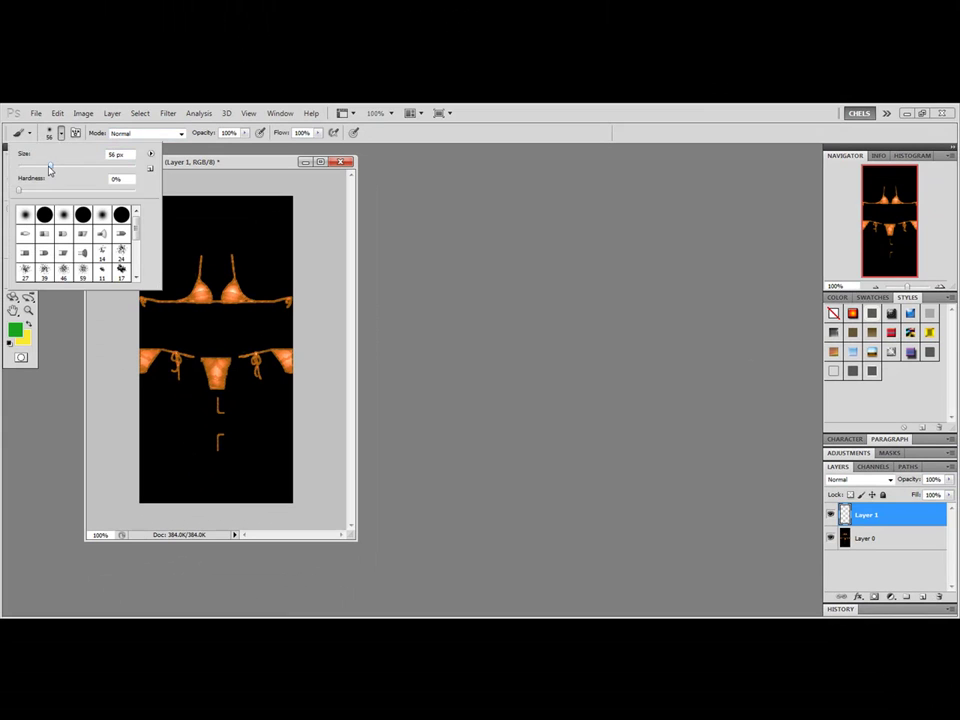
{"action": "left_click", "coordinate": [59, 135]}
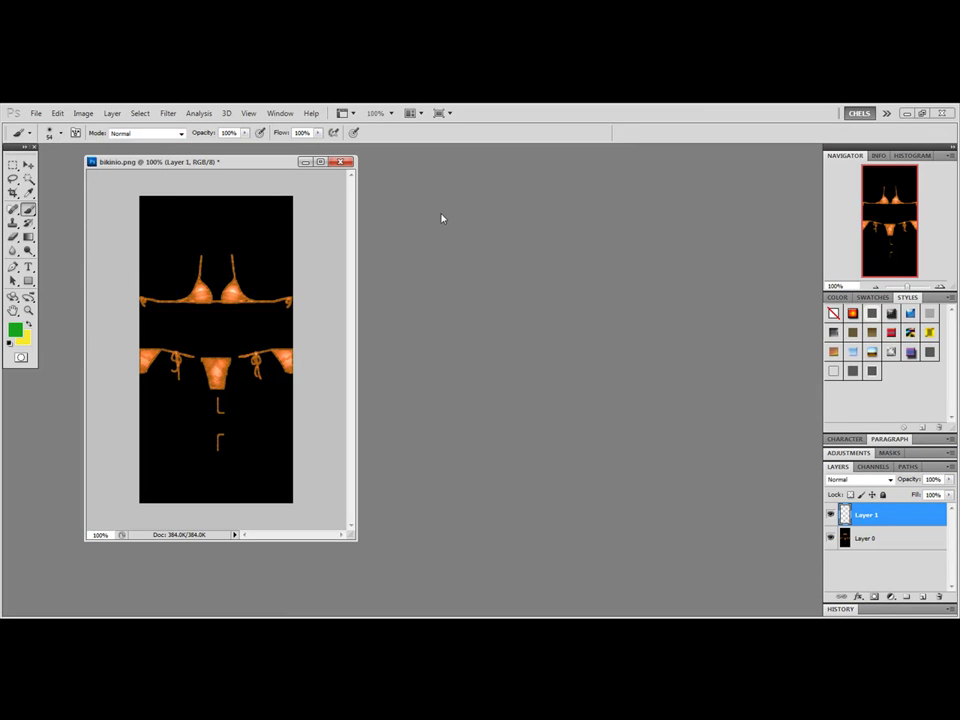
{"action": "left_click", "coordinate": [858, 479]}
{"action": "left_click", "coordinate": [856, 456]}
{"action": "left_click_drag", "start_coordinate": [286, 303], "coordinate": [276, 308]}
Delete Layer 1 and marquee a band around the bikini top.
{"action": "right_click", "coordinate": [858, 516]}
{"action": "left_click", "coordinate": [850, 281]}
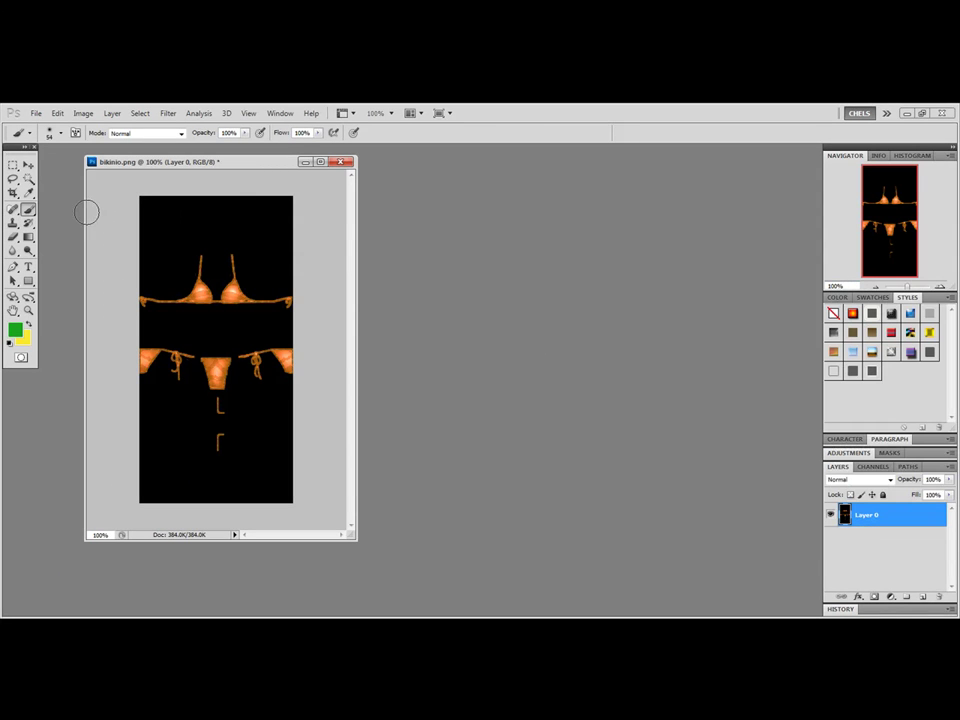
{"action": "key", "text": "m"}
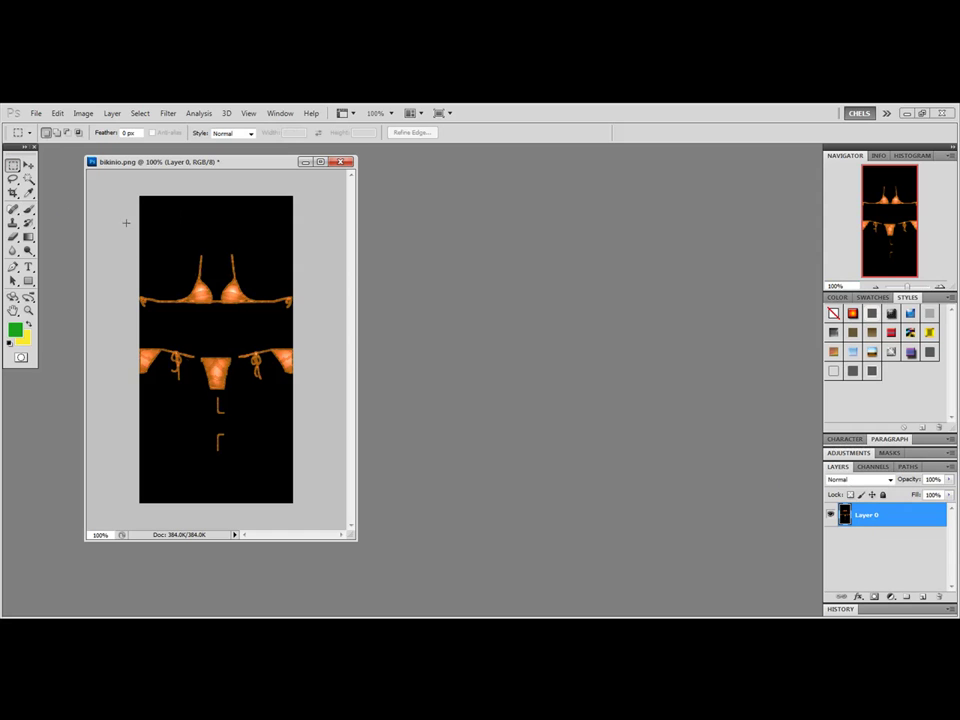
{"action": "left_click_drag", "start_coordinate": [126, 223], "coordinate": [319, 330]}
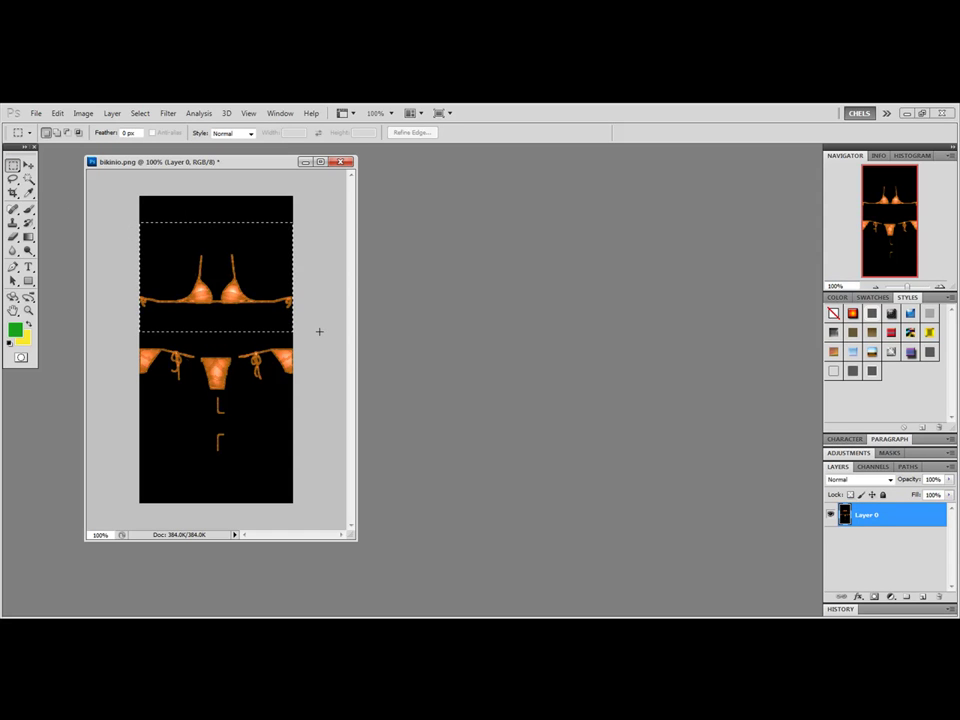
Try Brightness/Contrast on the selection with brightness 42 and contrast -20.
{"action": "left_click", "coordinate": [83, 113]}
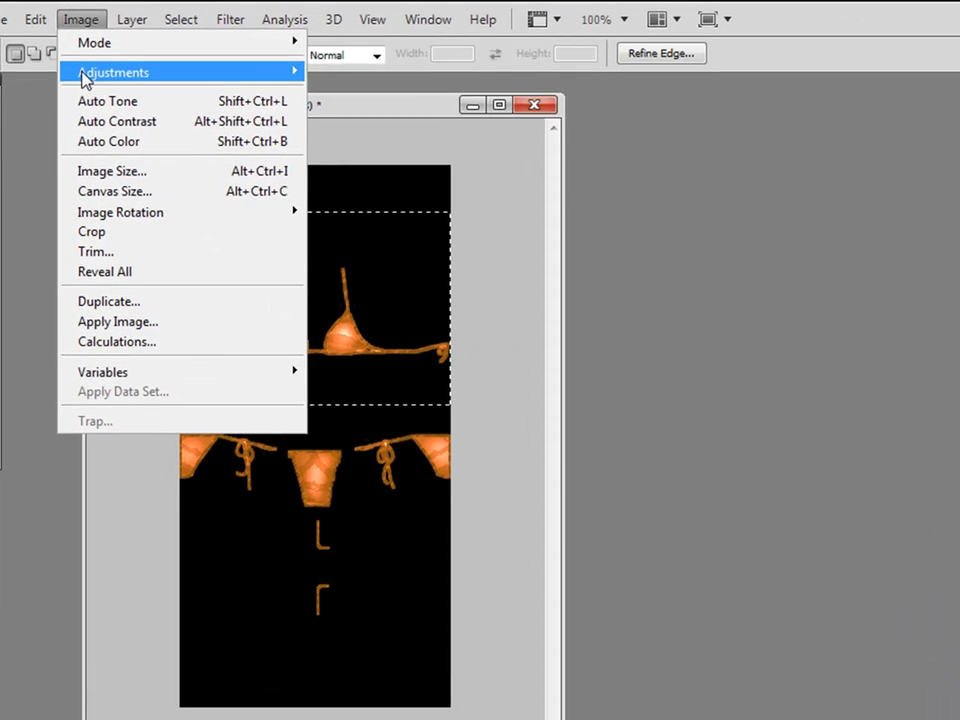
{"action": "mouse_move", "coordinate": [180, 72]}
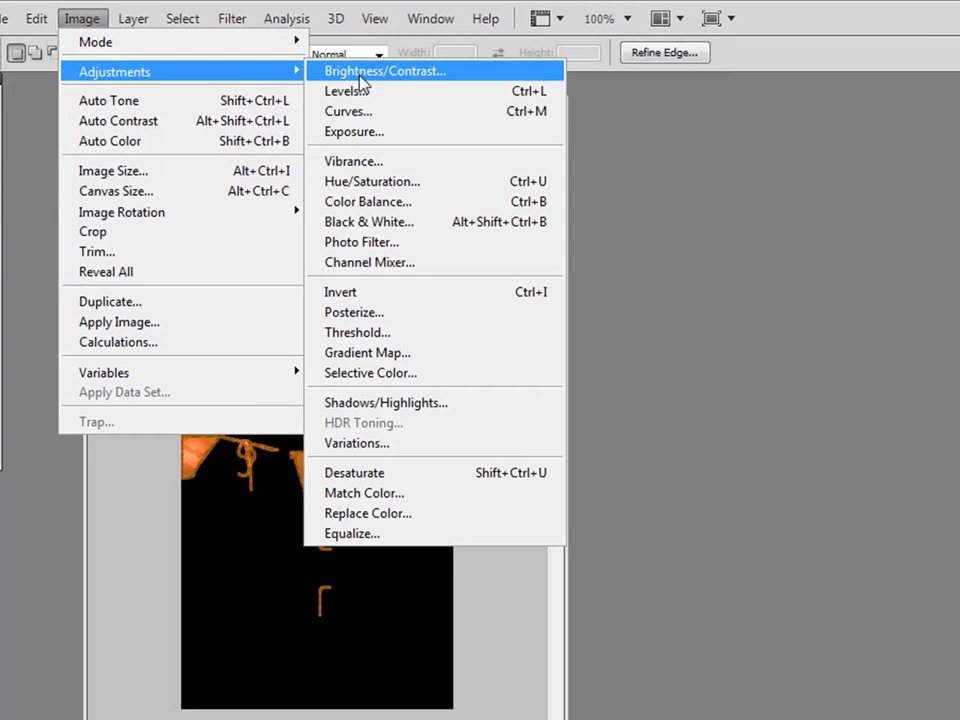
{"action": "left_click", "coordinate": [362, 74]}
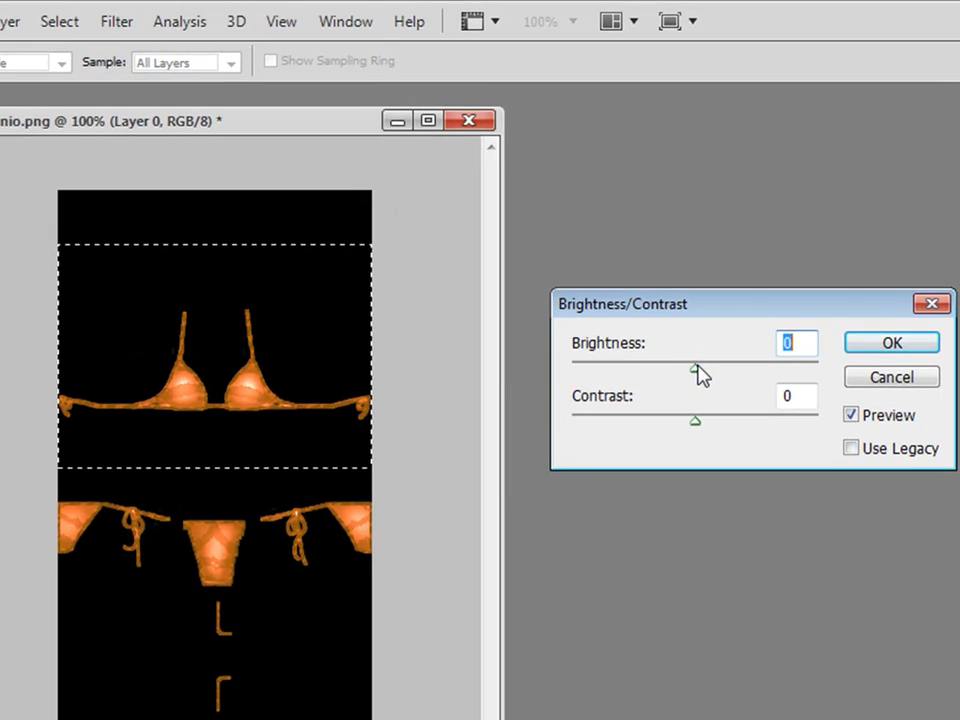
{"action": "mouse_move", "coordinate": [636, 452]}
{"action": "left_mouse_down"}
{"action": "mouse_move", "coordinate": [530, 460]}
{"action": "mouse_move", "coordinate": [780, 456]}
{"action": "mouse_move", "coordinate": [576, 451]}
{"action": "mouse_move", "coordinate": [676, 455]}
{"action": "left_mouse_up"}
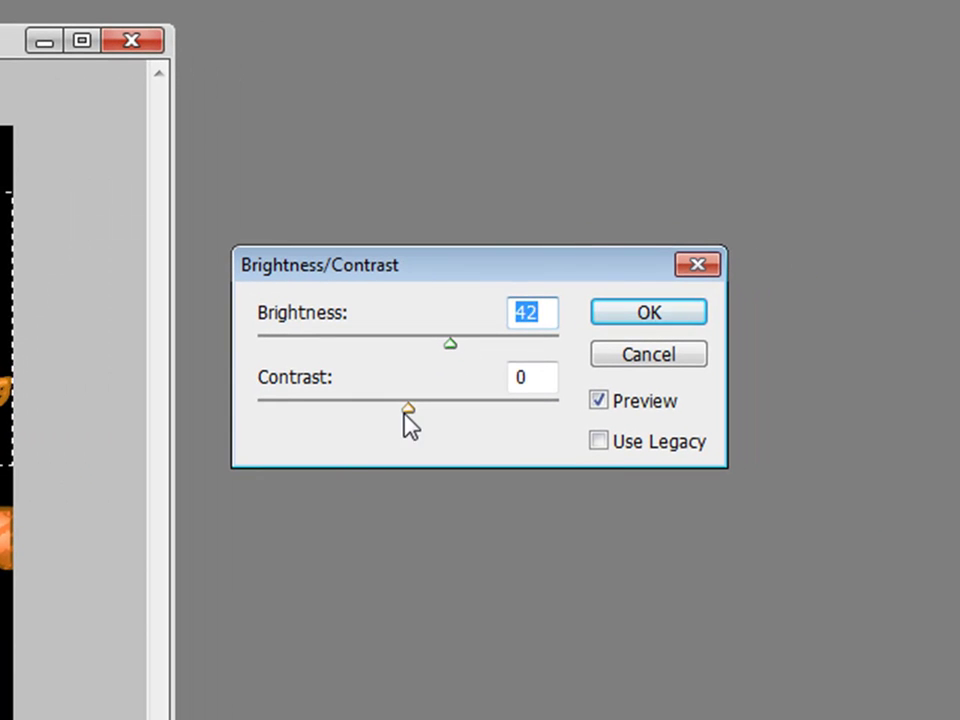
{"action": "mouse_move", "coordinate": [410, 424]}
{"action": "left_mouse_down"}
{"action": "mouse_move", "coordinate": [302, 418]}
{"action": "mouse_move", "coordinate": [367, 420]}
{"action": "mouse_move", "coordinate": [376, 407]}
{"action": "left_mouse_up"}
Discard the brightness/contrast change and reselect the band around the bikini top.
{"action": "left_click", "coordinate": [656, 351]}
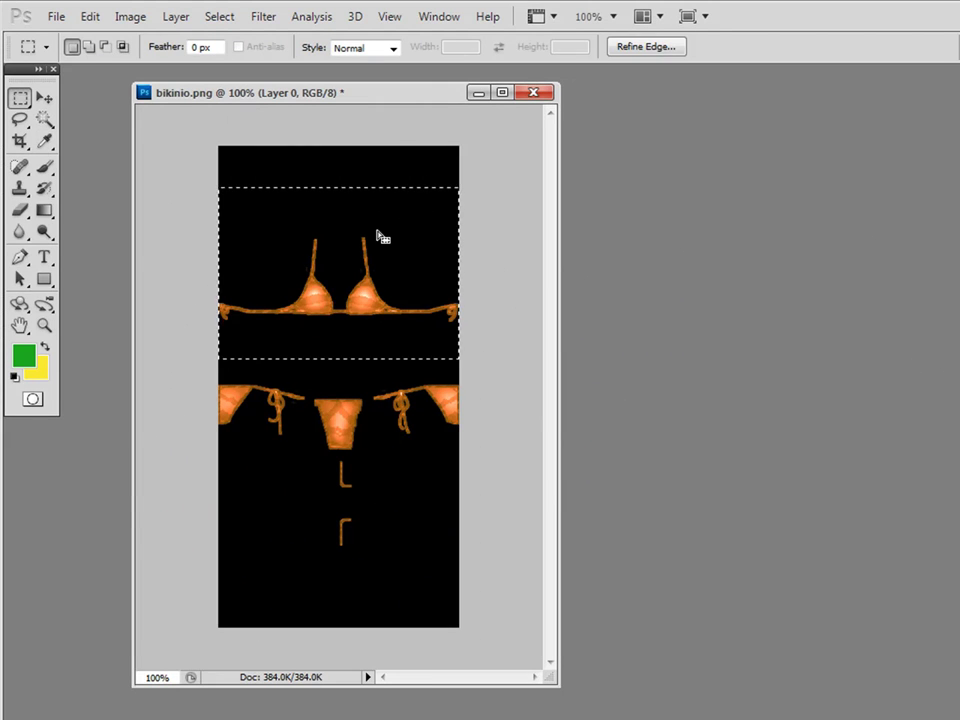
{"action": "left_click", "coordinate": [175, 203]}
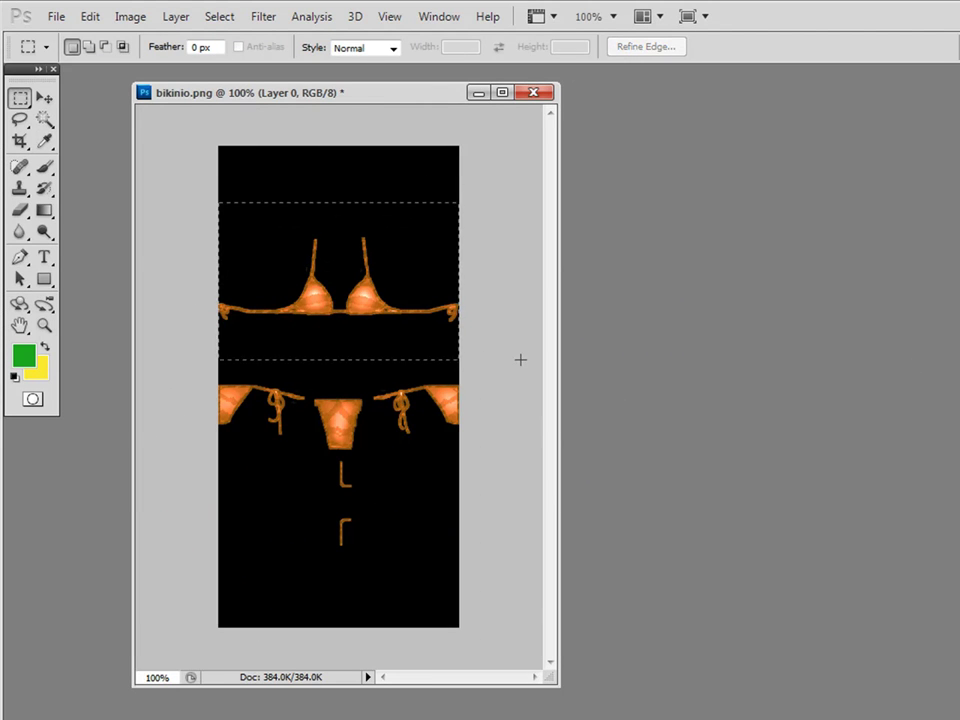
{"action": "left_click_drag", "start_coordinate": [480, 273], "coordinate": [515, 349]}
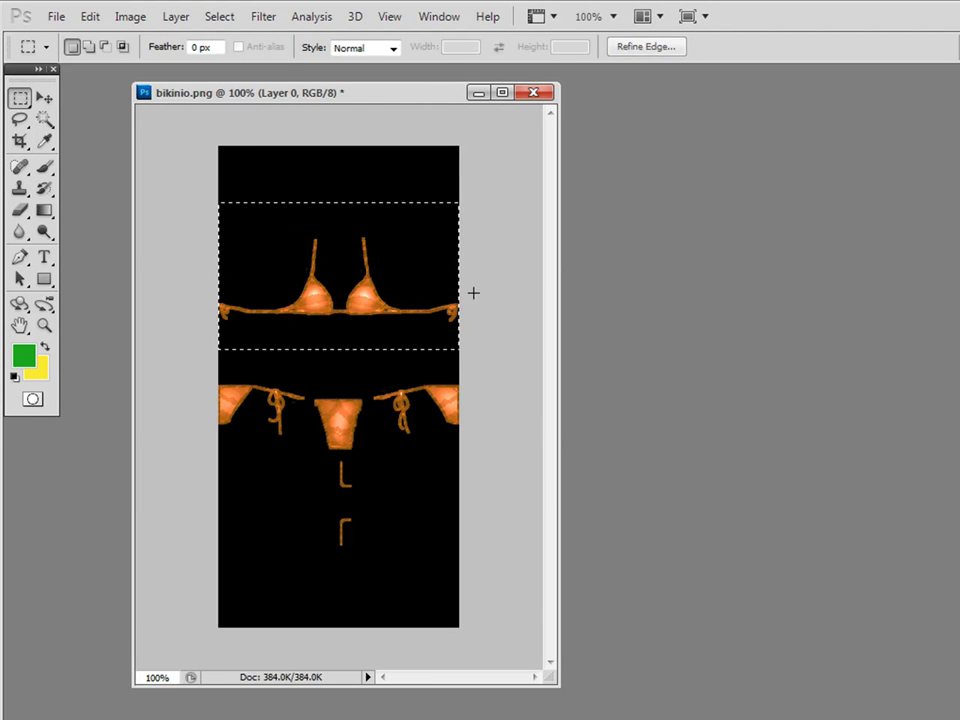
Try shifting the shadows toward cyan in Color Balance, then cancel and deselect.
{"action": "left_click", "coordinate": [131, 17]}
{"action": "mouse_move", "coordinate": [160, 63]}
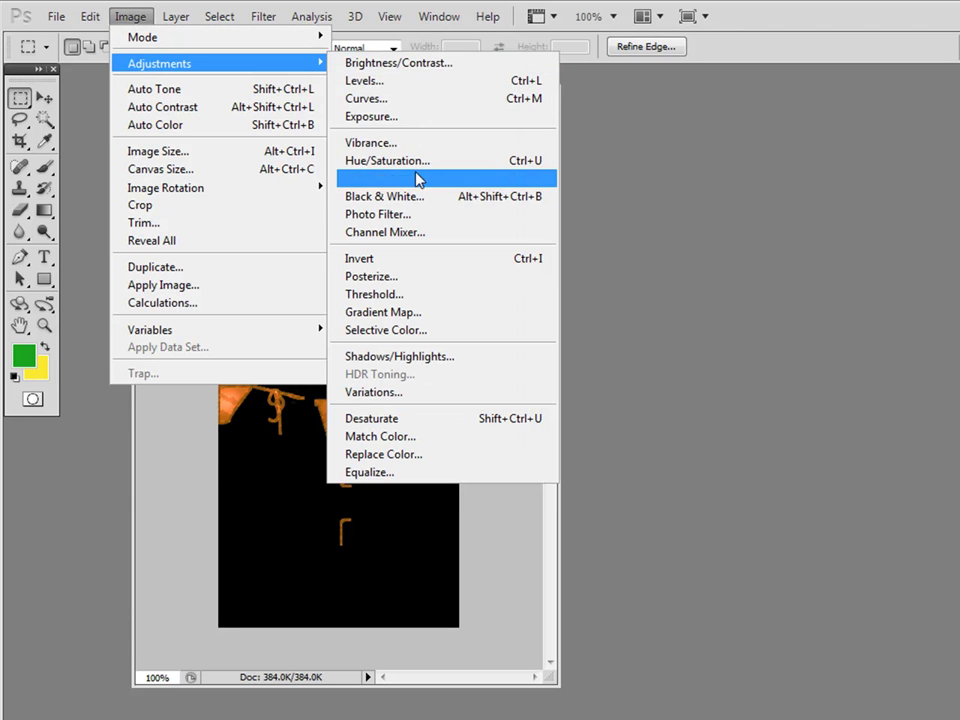
{"action": "left_click", "coordinate": [415, 180]}
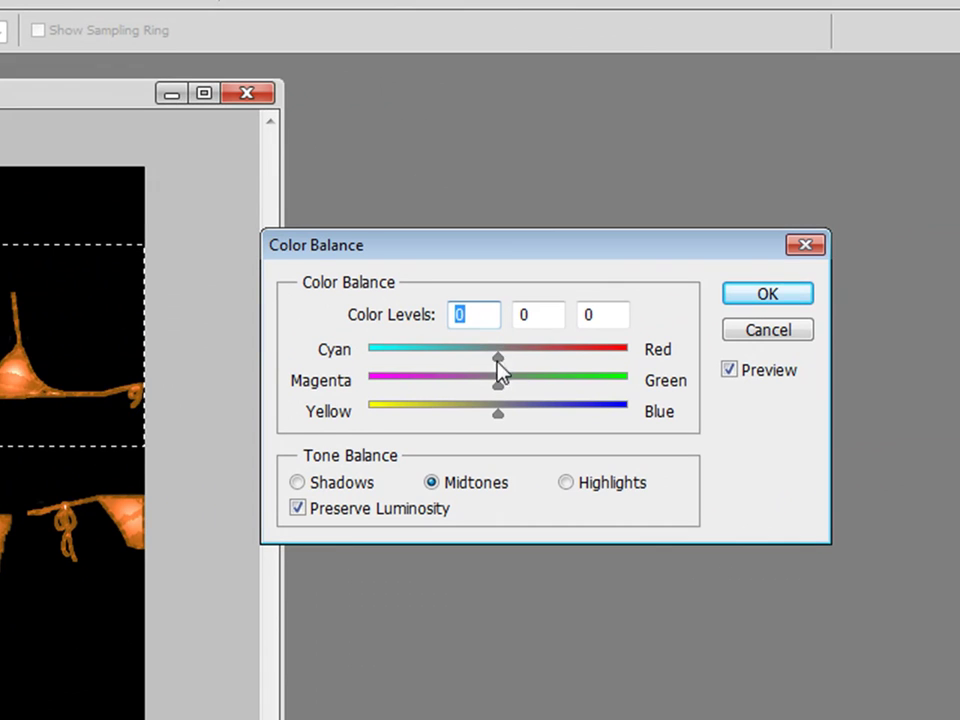
{"action": "mouse_move", "coordinate": [498, 358]}
{"action": "left_mouse_down"}
{"action": "mouse_move", "coordinate": [579, 360]}
{"action": "mouse_move", "coordinate": [566, 381]}
{"action": "mouse_move", "coordinate": [334, 369]}
{"action": "mouse_move", "coordinate": [611, 347]}
{"action": "mouse_move", "coordinate": [407, 375]}
{"action": "mouse_move", "coordinate": [497, 358]}
{"action": "left_mouse_up"}
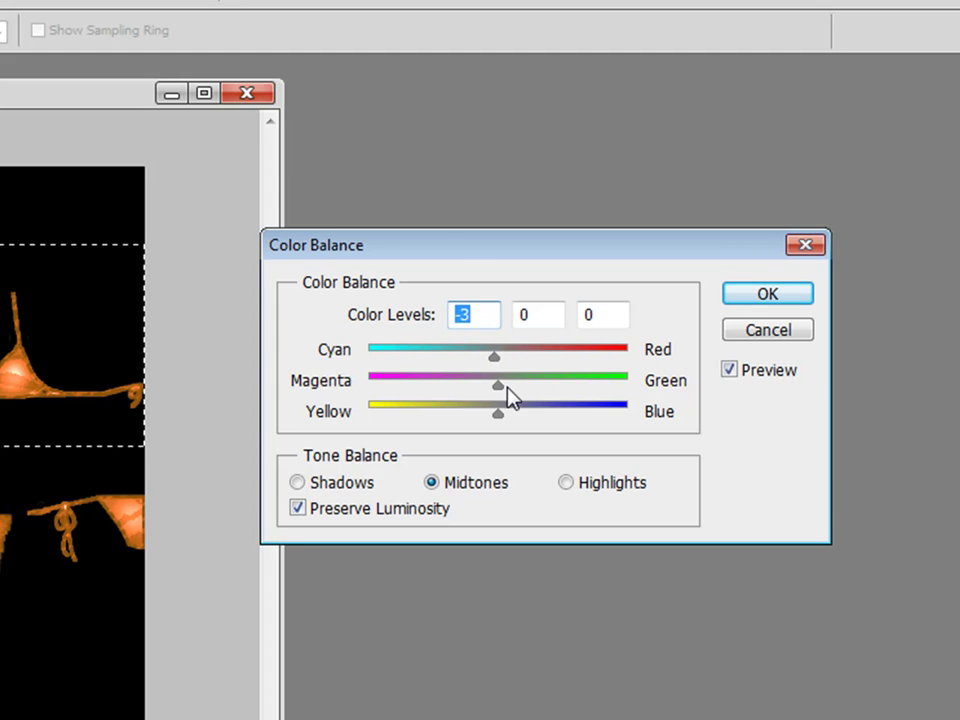
{"action": "left_click", "coordinate": [369, 492]}
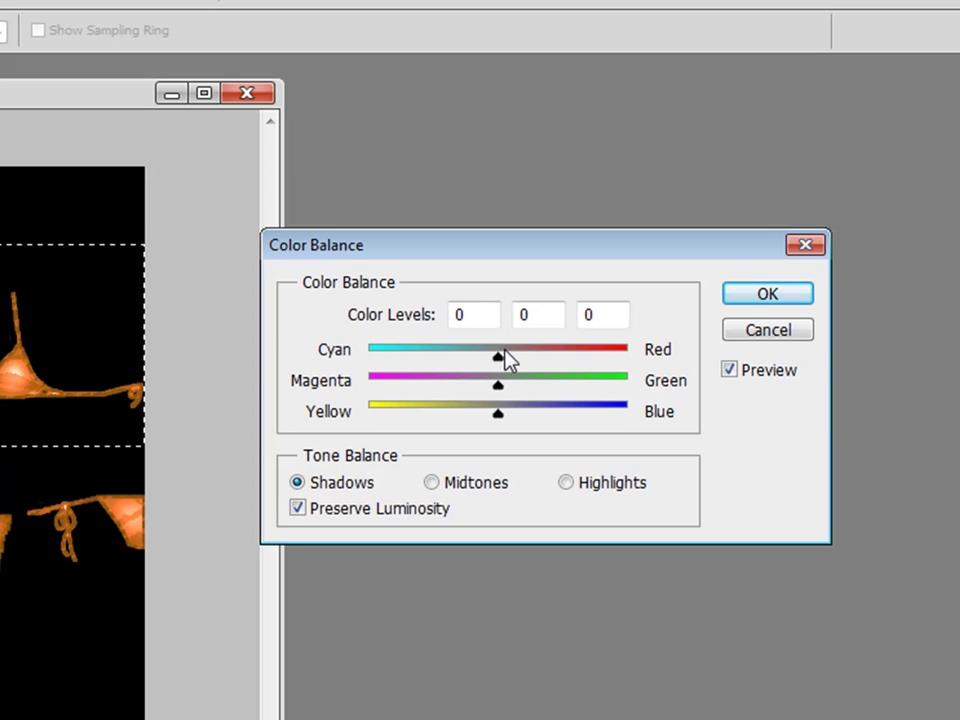
{"action": "left_click", "coordinate": [504, 351]}
{"action": "mouse_move", "coordinate": [502, 353]}
{"action": "left_mouse_down"}
{"action": "mouse_move", "coordinate": [410, 365]}
{"action": "mouse_move", "coordinate": [630, 355]}
{"action": "mouse_move", "coordinate": [492, 355]}
{"action": "left_mouse_up"}
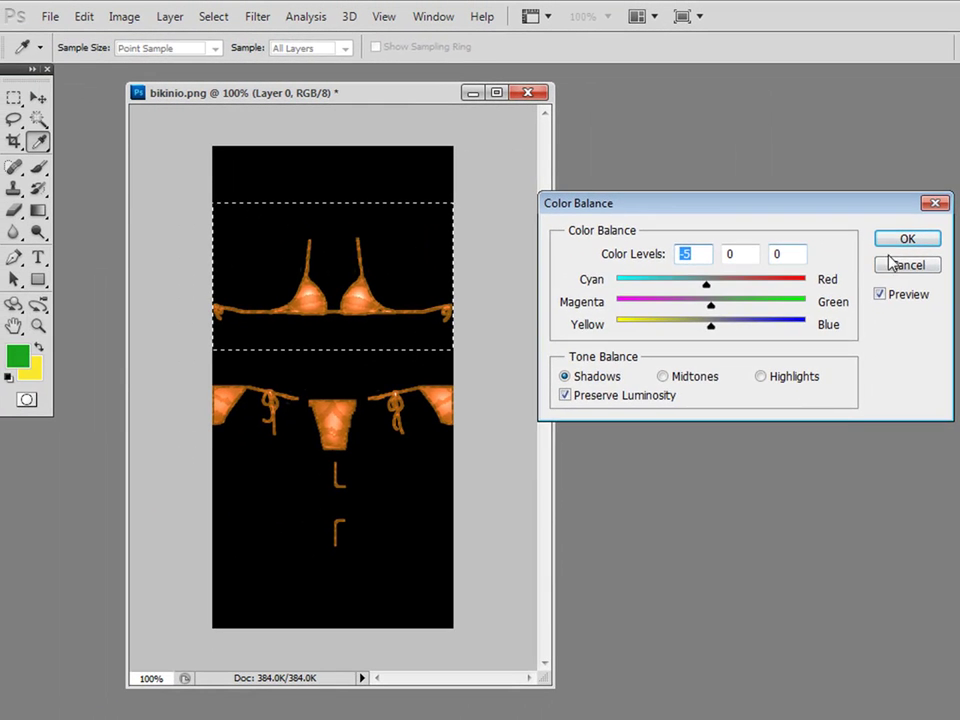
{"action": "left_click", "coordinate": [891, 263]}
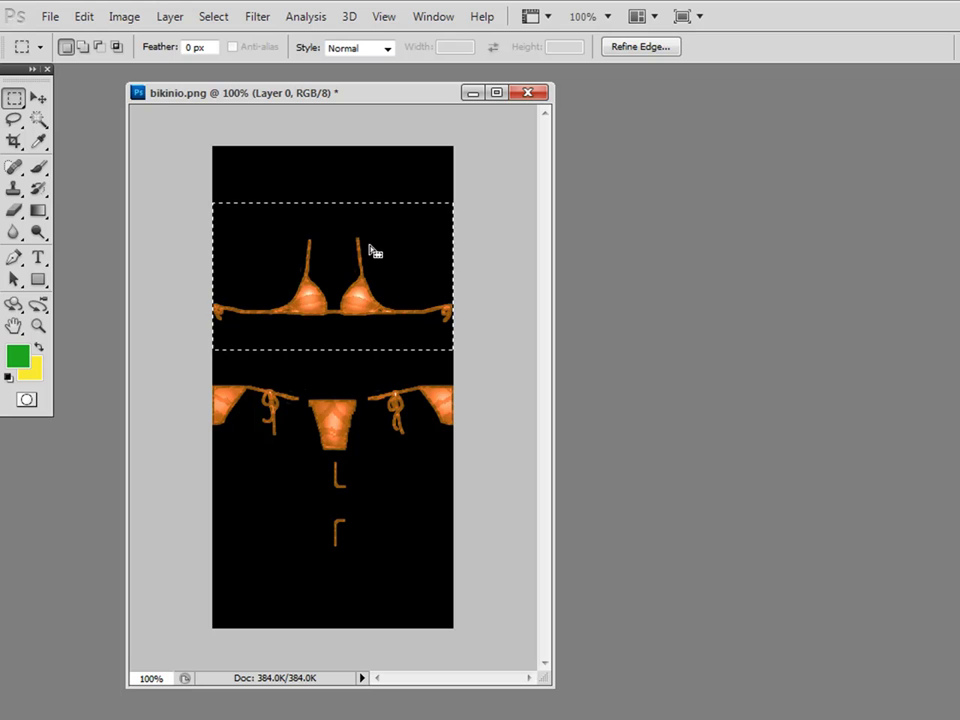
{"action": "key", "text": "ctrl+d"}
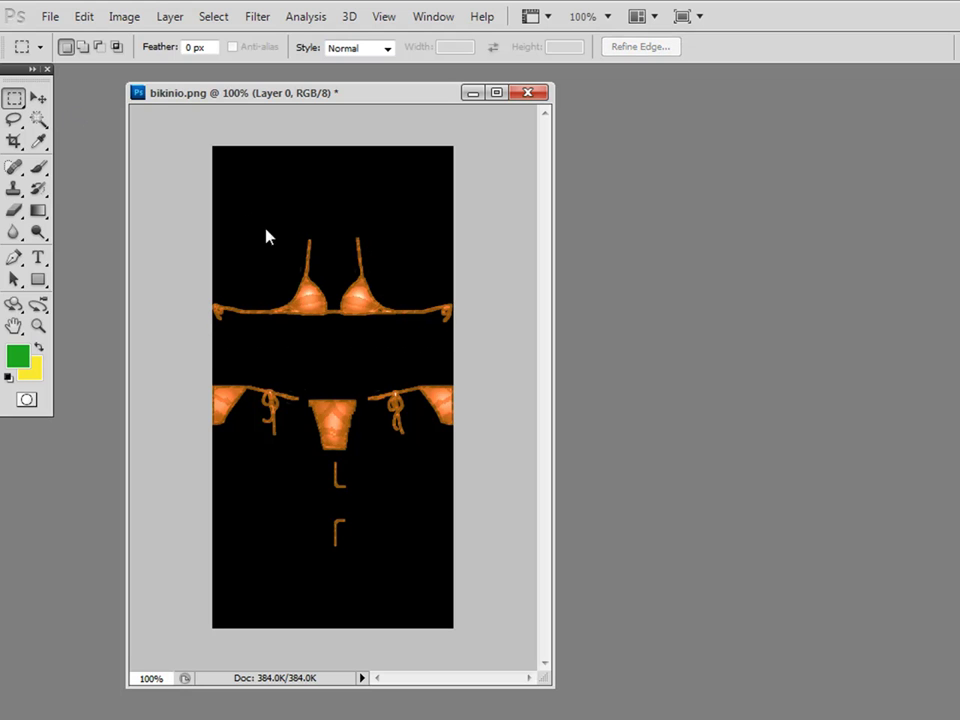
Select the bikini top band and trial Exposure -3.56, gamma 1.26, then cancel.
{"action": "left_click_drag", "start_coordinate": [199, 219], "coordinate": [523, 347]}
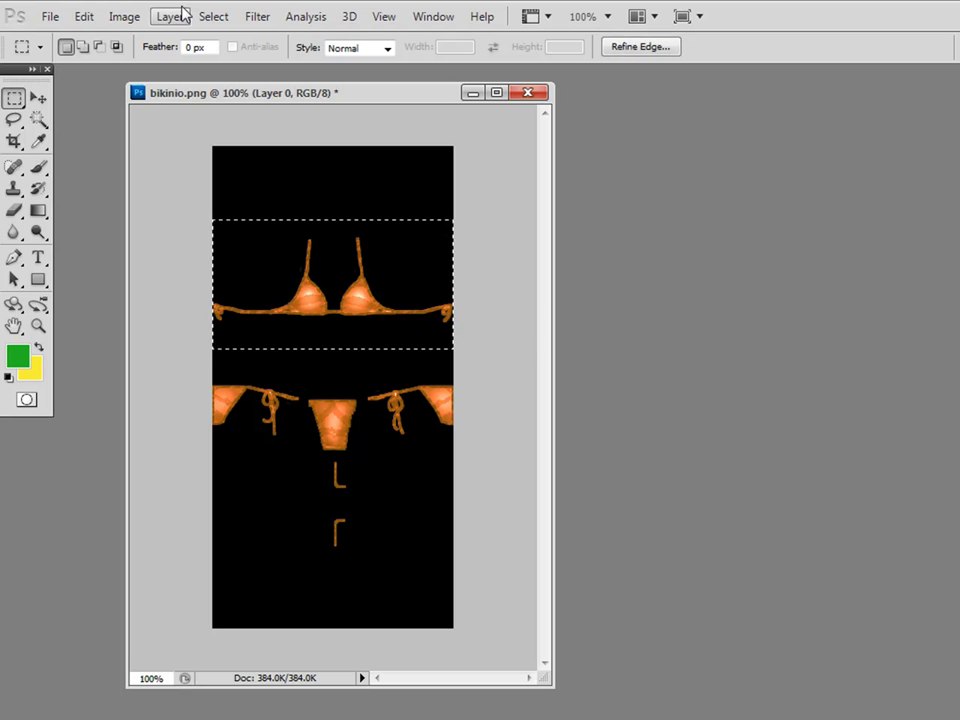
{"action": "left_click", "coordinate": [124, 17]}
{"action": "mouse_move", "coordinate": [155, 63]}
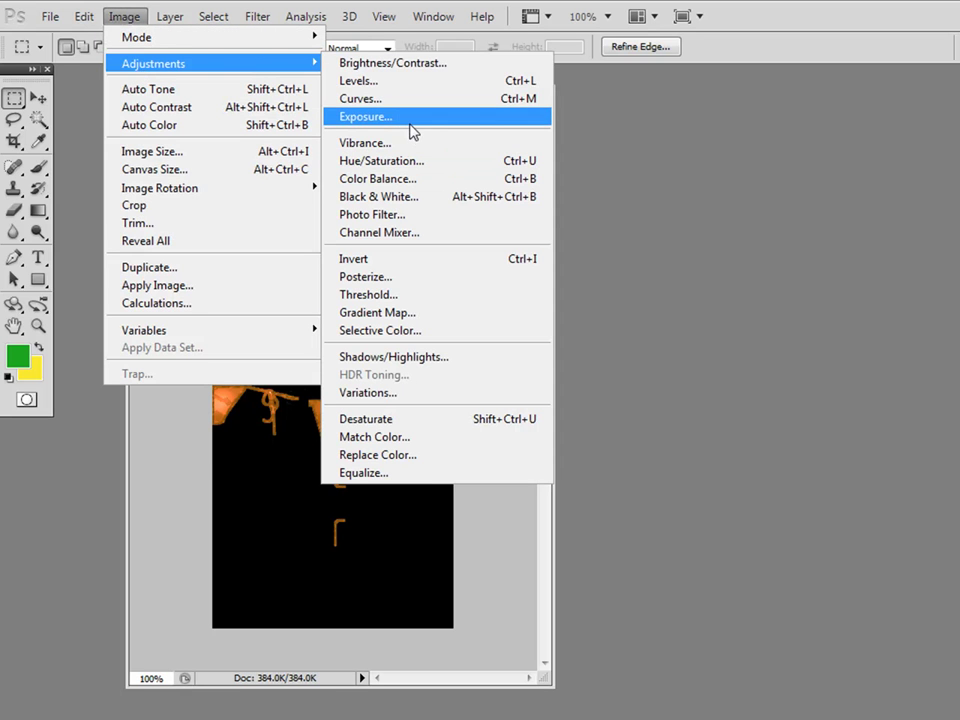
{"action": "left_click", "coordinate": [405, 118]}
{"action": "left_click_drag", "start_coordinate": [692, 310], "coordinate": [661, 310]}
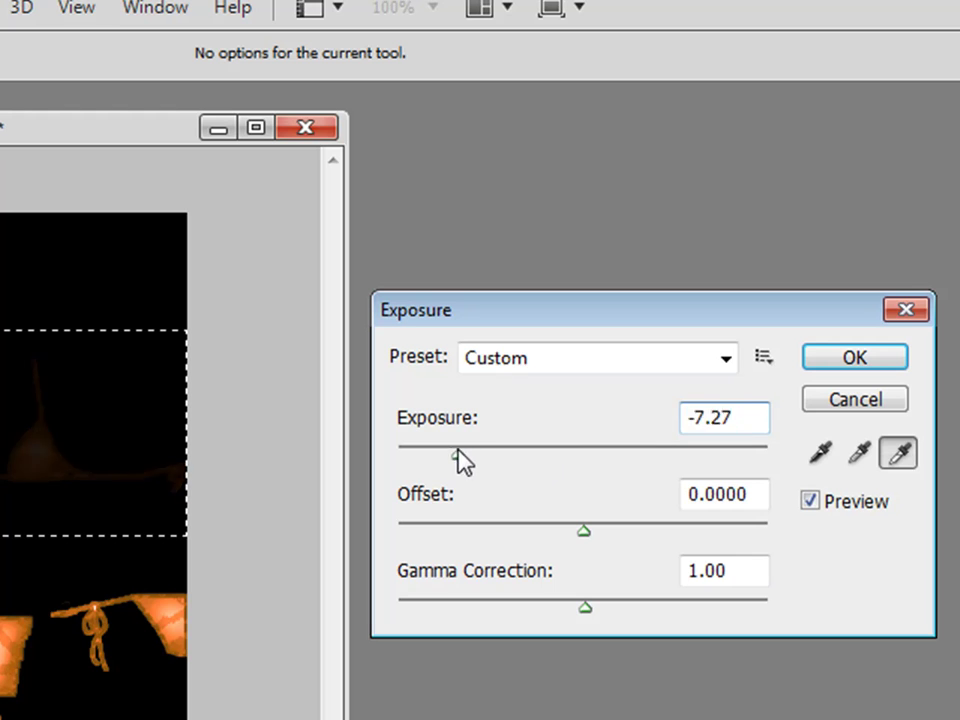
{"action": "mouse_move", "coordinate": [533, 450]}
{"action": "left_mouse_down"}
{"action": "mouse_move", "coordinate": [664, 448]}
{"action": "mouse_move", "coordinate": [477, 445]}
{"action": "left_mouse_up"}
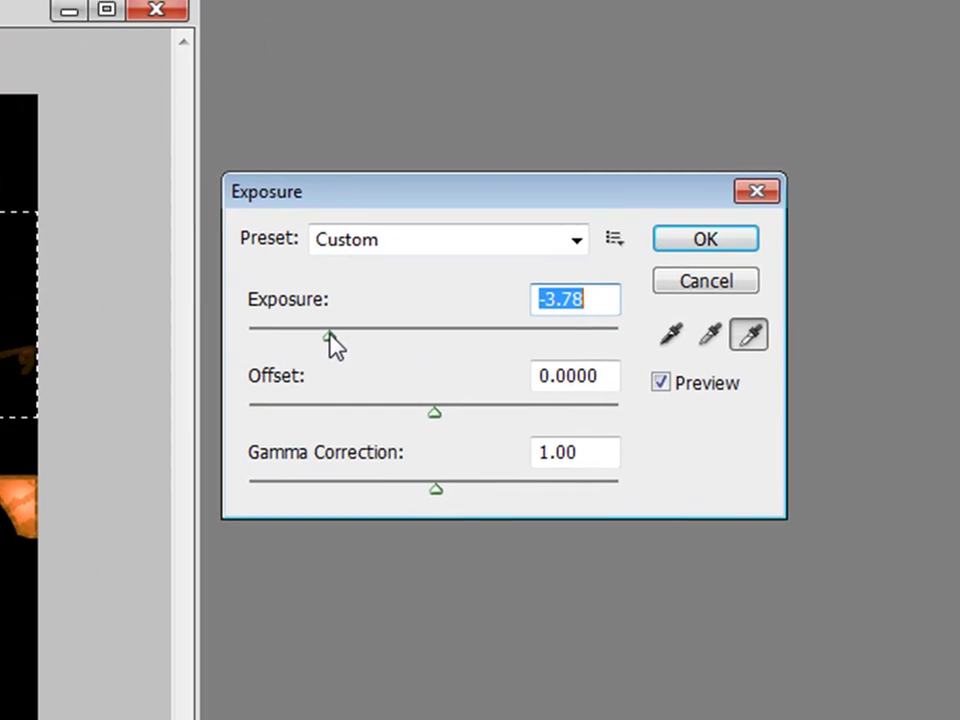
{"action": "left_click_drag", "start_coordinate": [330, 336], "coordinate": [336, 336]}
{"action": "mouse_move", "coordinate": [406, 474]}
{"action": "left_mouse_down"}
{"action": "mouse_move", "coordinate": [339, 463]}
{"action": "mouse_move", "coordinate": [471, 456]}
{"action": "mouse_move", "coordinate": [380, 447]}
{"action": "left_mouse_up"}
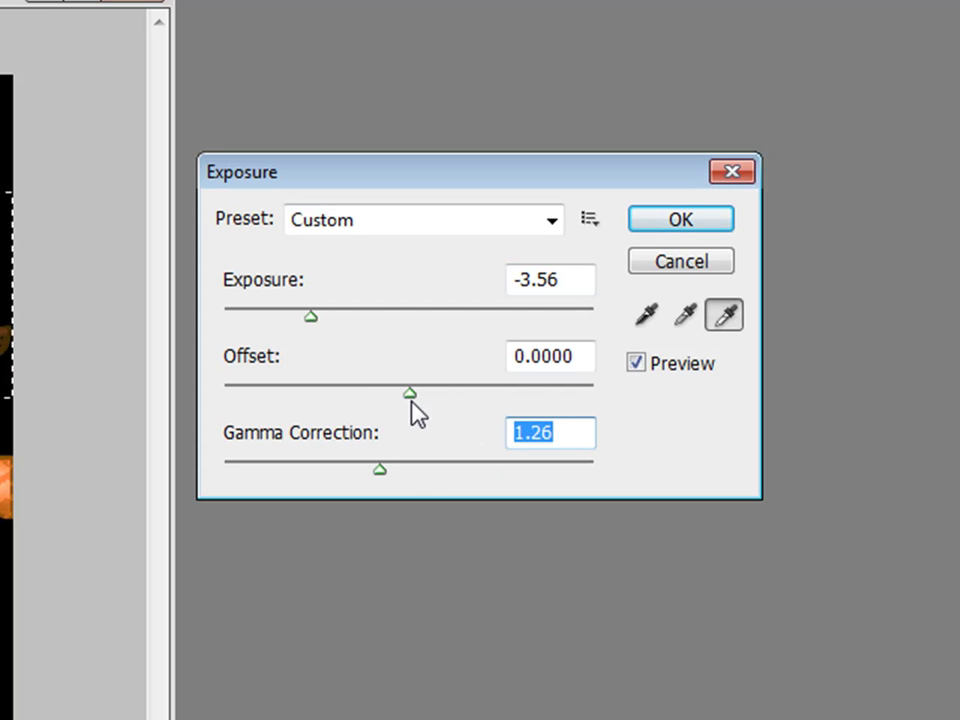
{"action": "mouse_move", "coordinate": [410, 394]}
{"action": "left_mouse_down"}
{"action": "mouse_move", "coordinate": [350, 392]}
{"action": "mouse_move", "coordinate": [467, 386]}
{"action": "mouse_move", "coordinate": [388, 290]}
{"action": "left_mouse_up"}
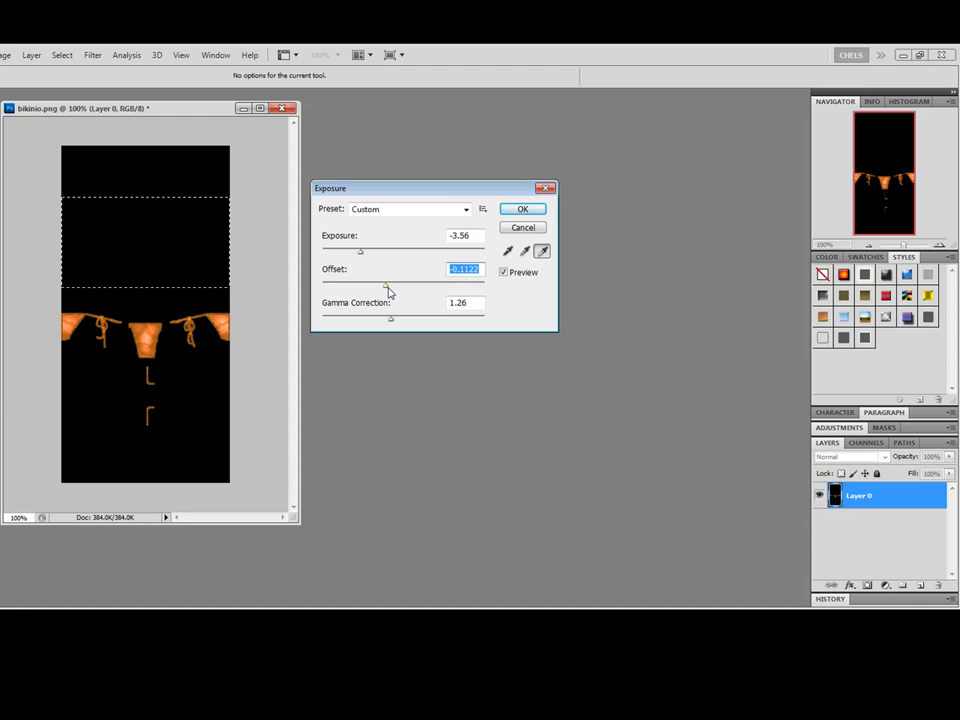
{"action": "left_click", "coordinate": [522, 227]}
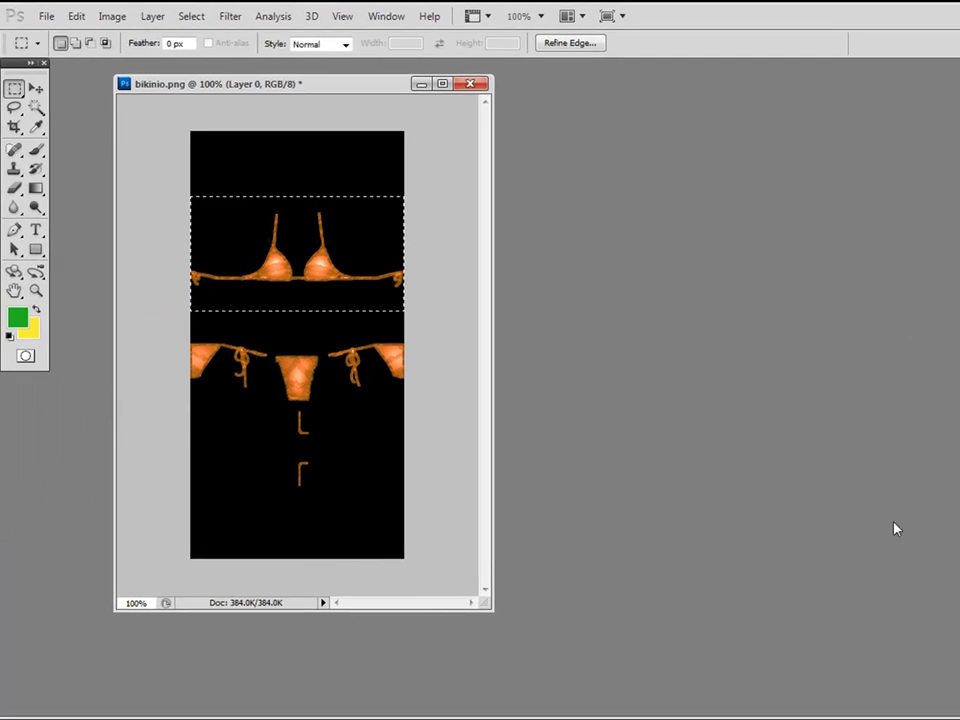
Clear the selection and set the whole texture to Brightness 21 and Contrast 31.
{"action": "left_click", "coordinate": [39, 106]}
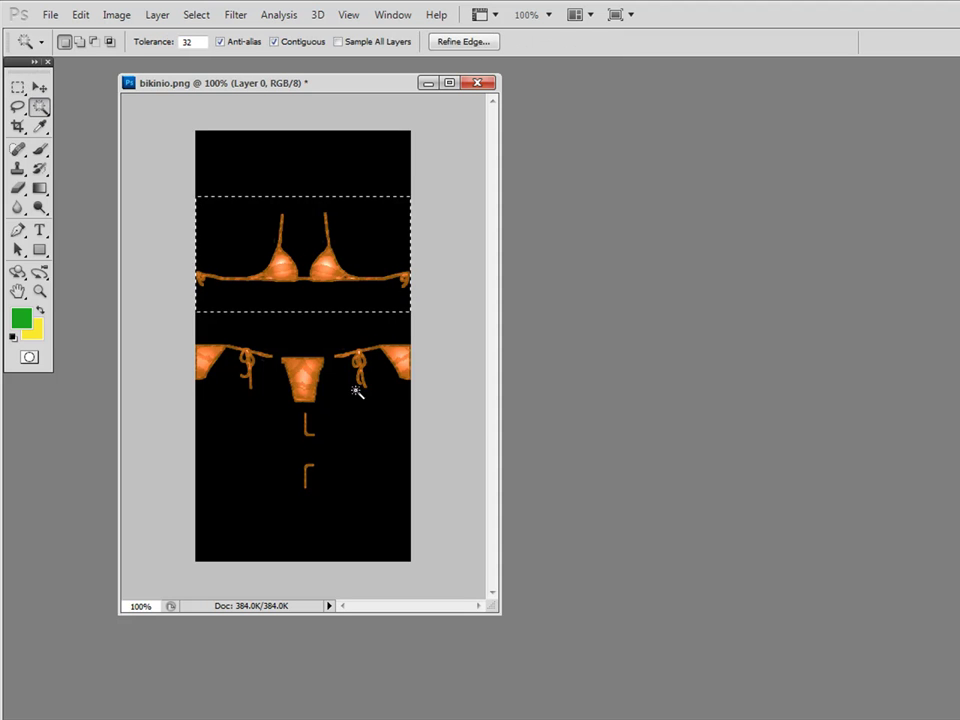
{"action": "key", "text": "ctrl+d"}
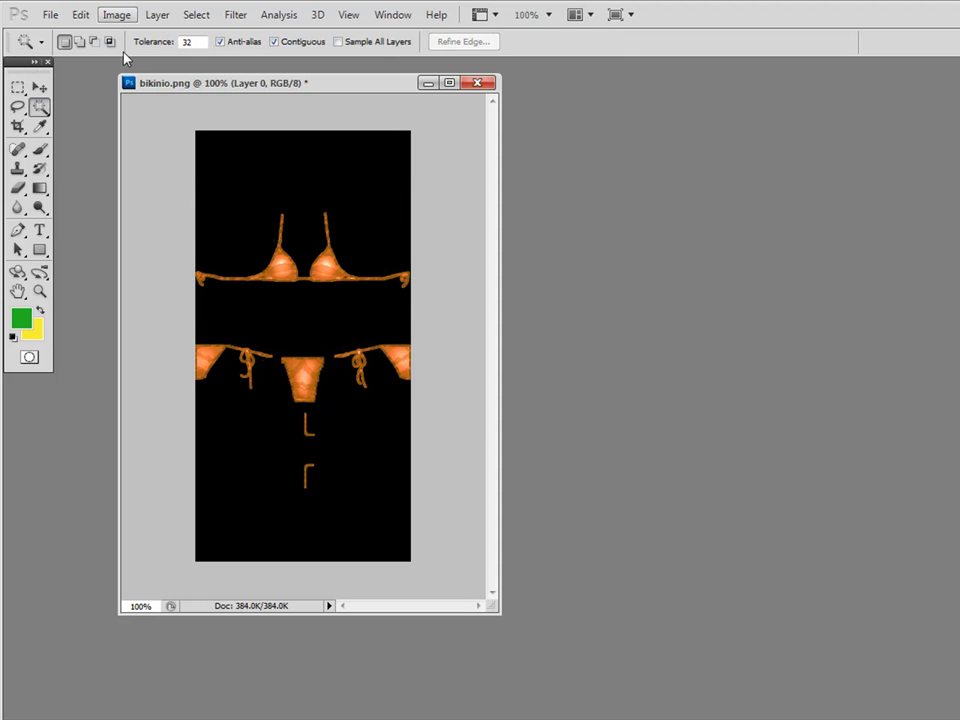
{"action": "left_click", "coordinate": [116, 15]}
{"action": "mouse_move", "coordinate": [180, 71]}
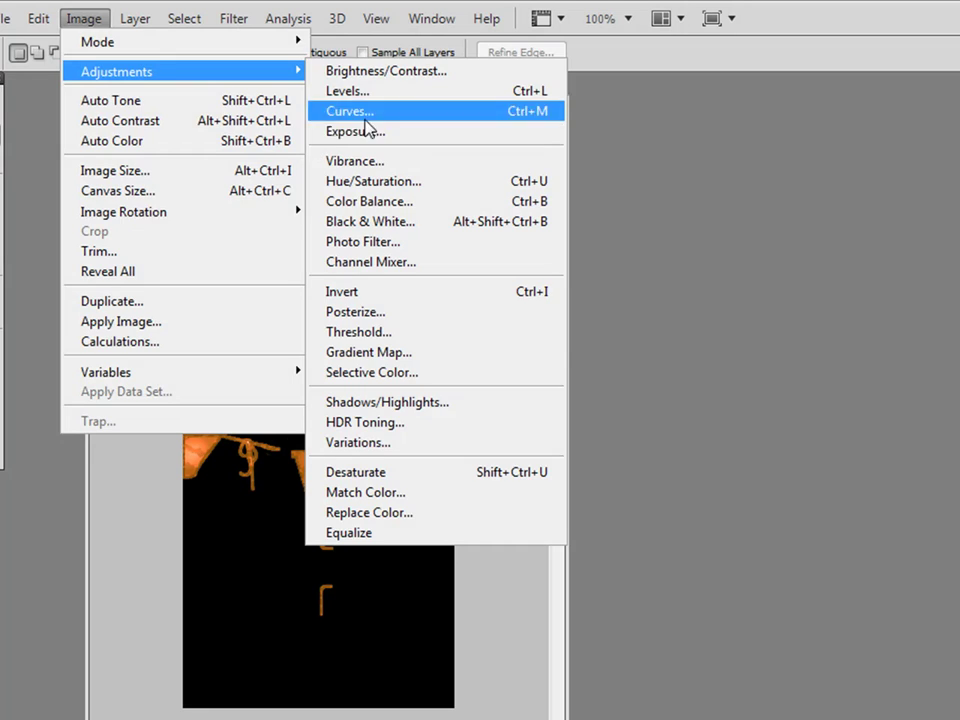
{"action": "left_click", "coordinate": [365, 72]}
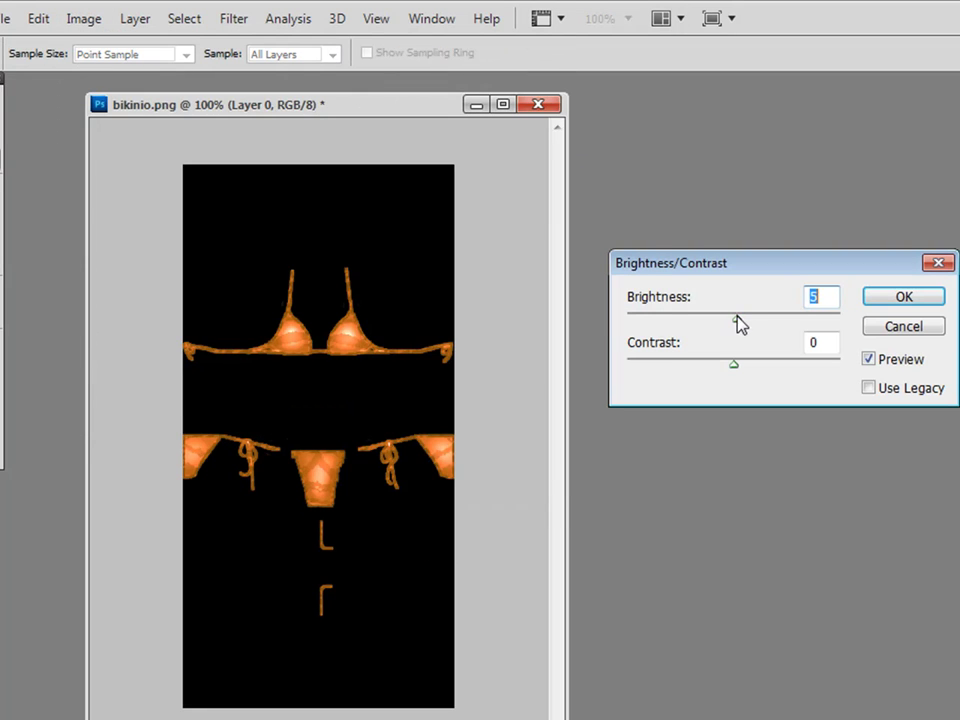
{"action": "left_click_drag", "start_coordinate": [739, 324], "coordinate": [751, 324]}
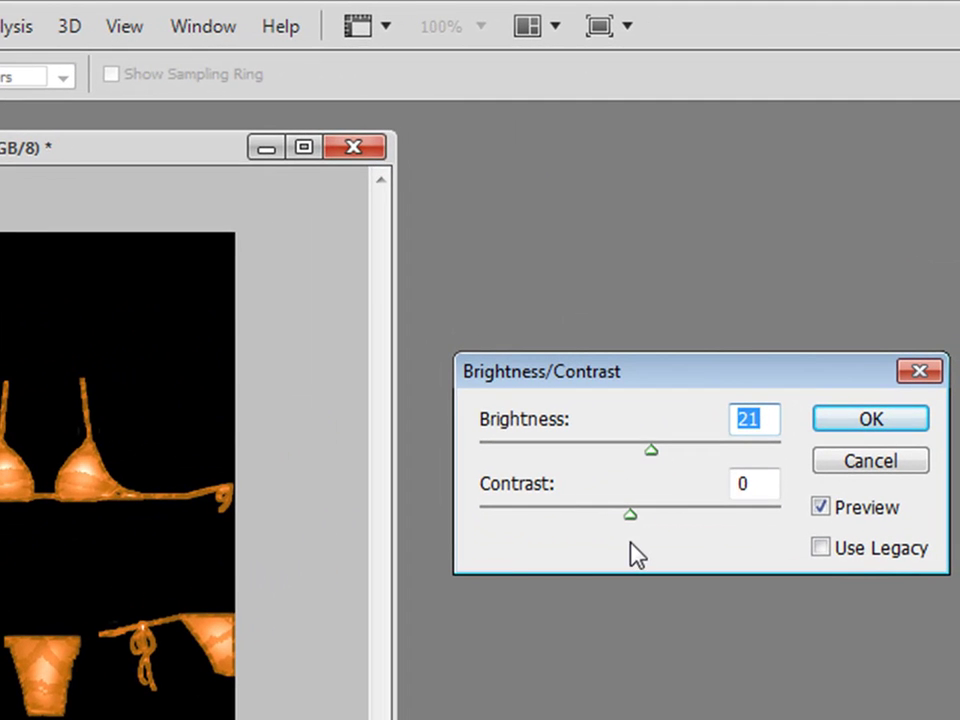
{"action": "mouse_move", "coordinate": [630, 514]}
{"action": "left_mouse_down"}
{"action": "mouse_move", "coordinate": [603, 514]}
{"action": "mouse_move", "coordinate": [677, 514]}
{"action": "mouse_move", "coordinate": [700, 525]}
{"action": "left_mouse_up"}
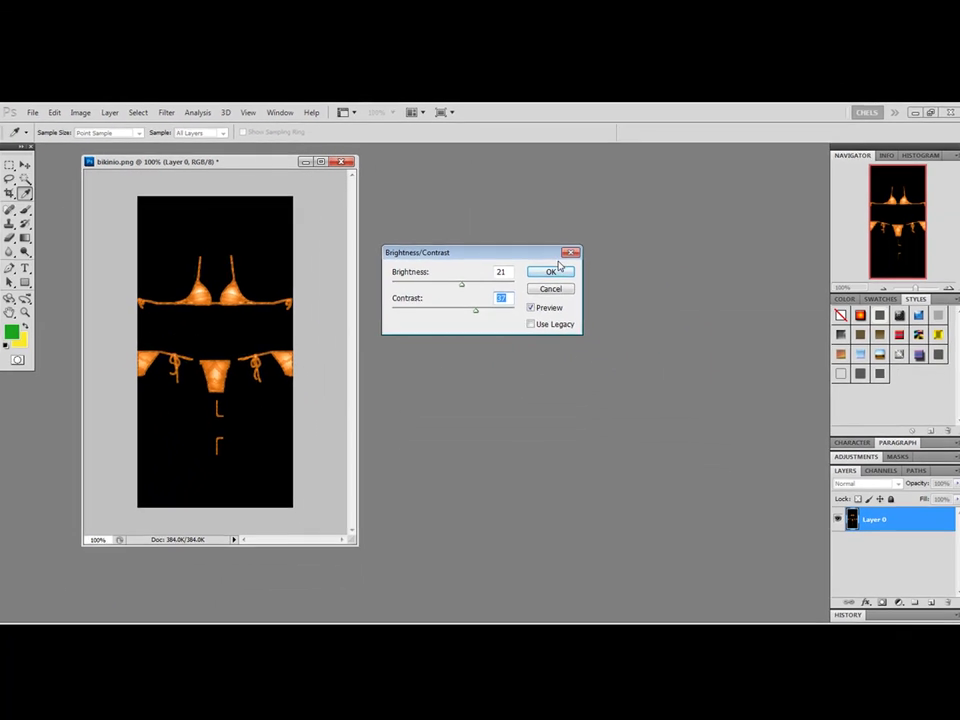
{"action": "left_click", "coordinate": [540, 272]}
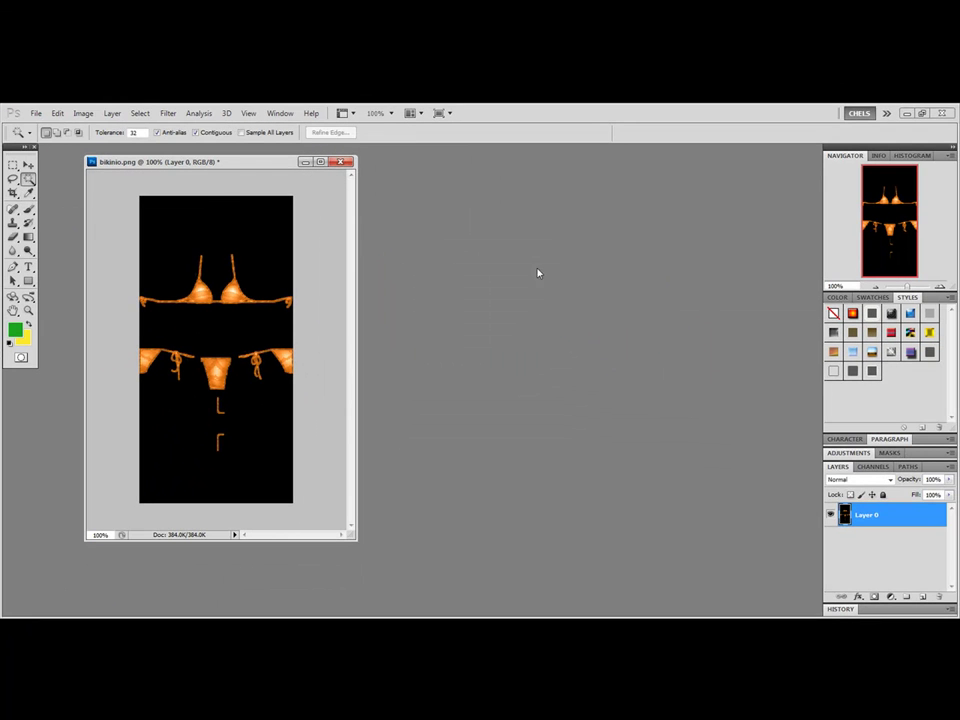
Add a new Layer 1 above the texture and fill it with black.
{"action": "left_click", "coordinate": [920, 598]}
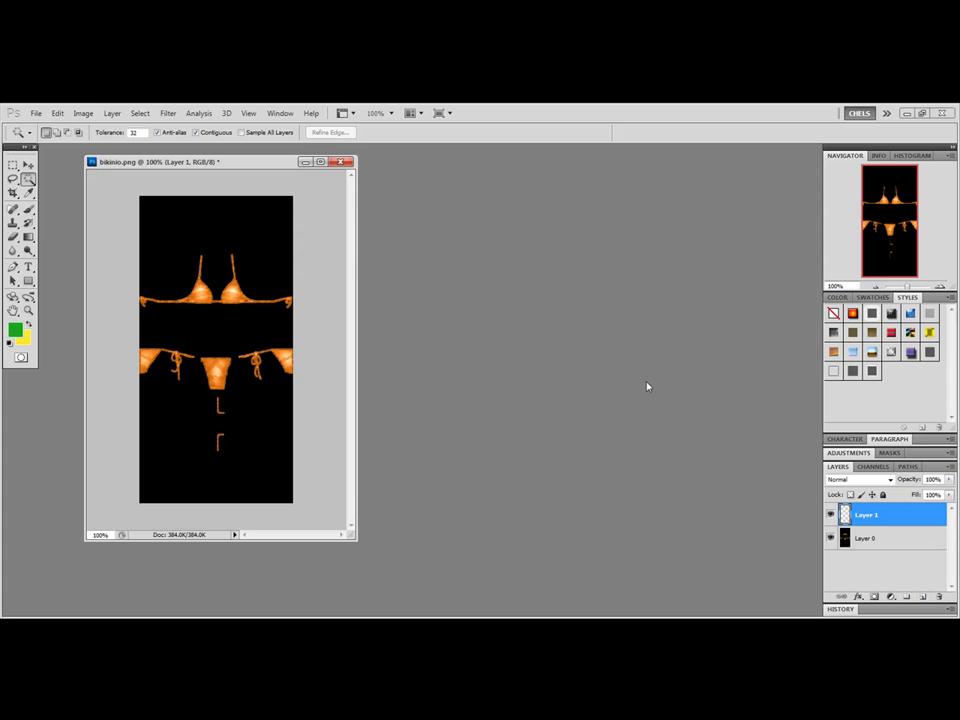
{"action": "left_click", "coordinate": [16, 334]}
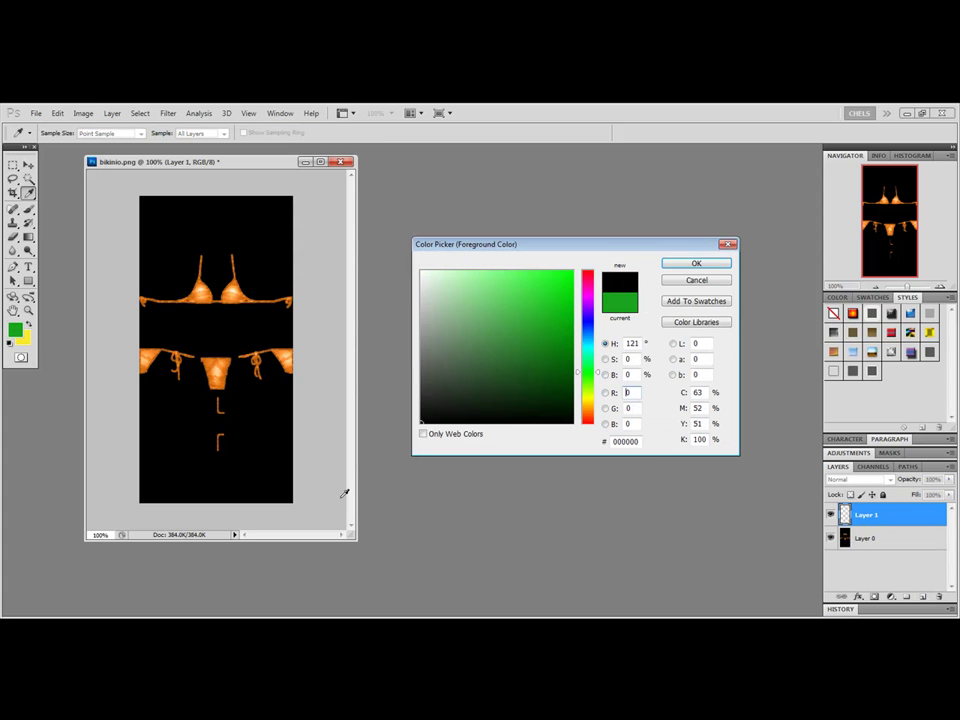
{"action": "left_click", "coordinate": [674, 266]}
{"action": "key", "text": "w"}
{"action": "key", "text": "alt+BackSpace"}
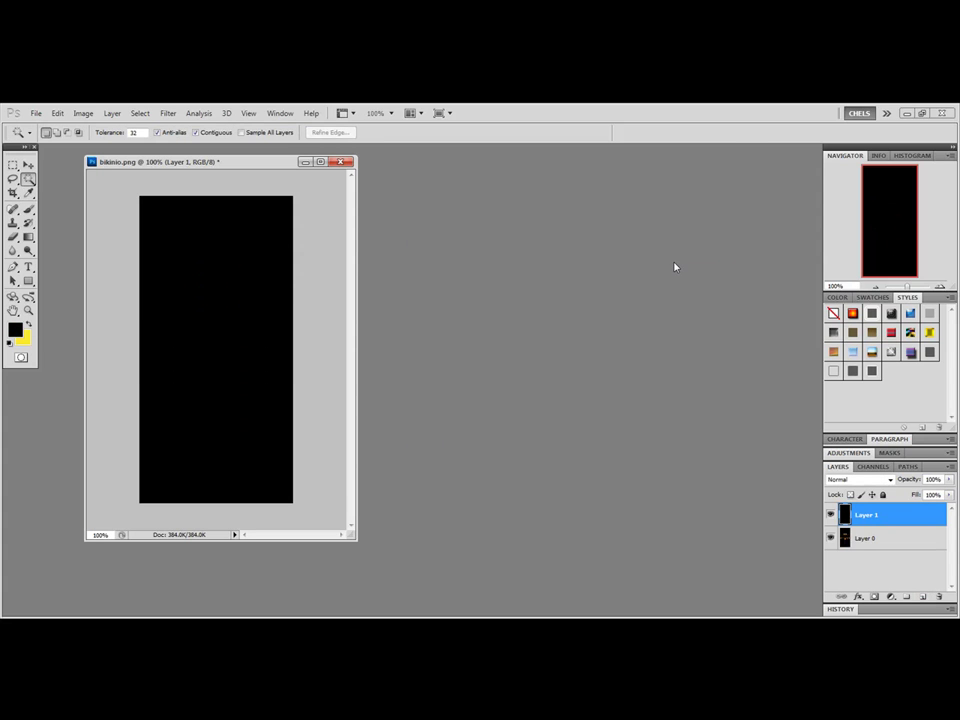
Set Layer 1 to Color blending and make Layer 0 active again.
{"action": "left_click", "coordinate": [856, 480]}
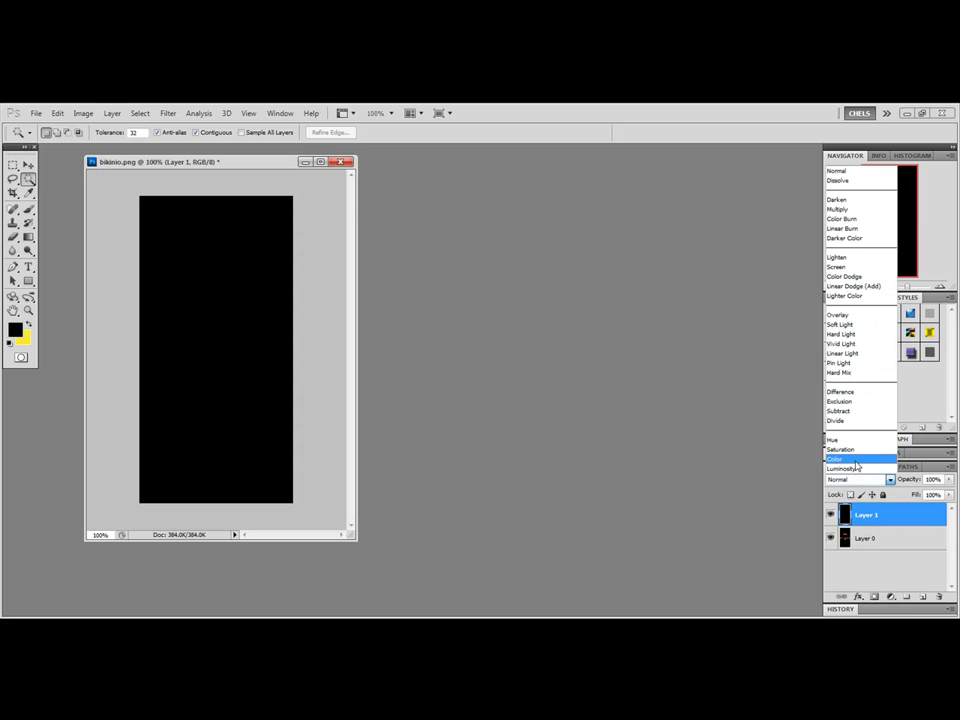
{"action": "left_click", "coordinate": [839, 457]}
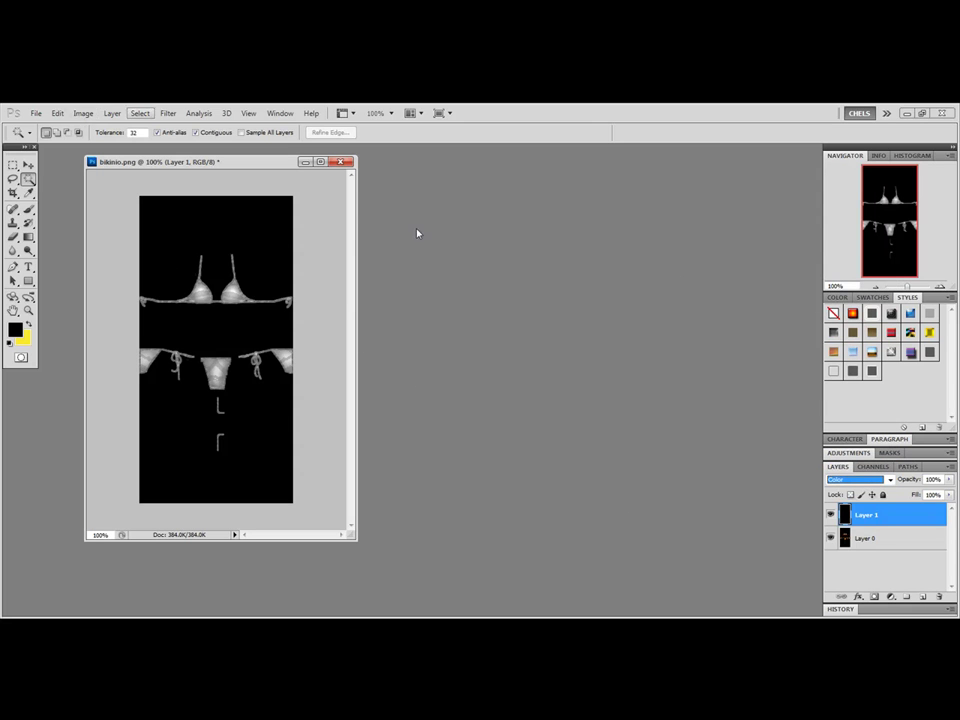
{"action": "left_click", "coordinate": [868, 538]}
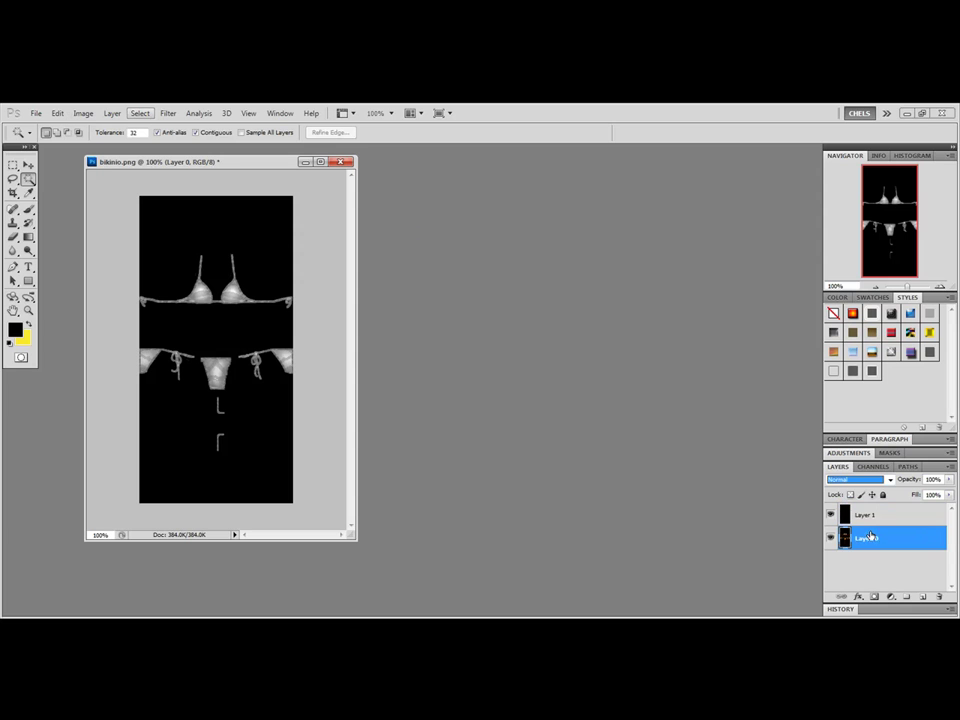
Try a dark, high-contrast Brightness/Contrast on Layer 0, then cancel it.
{"action": "left_click", "coordinate": [83, 113]}
{"action": "mouse_move", "coordinate": [102, 143]}
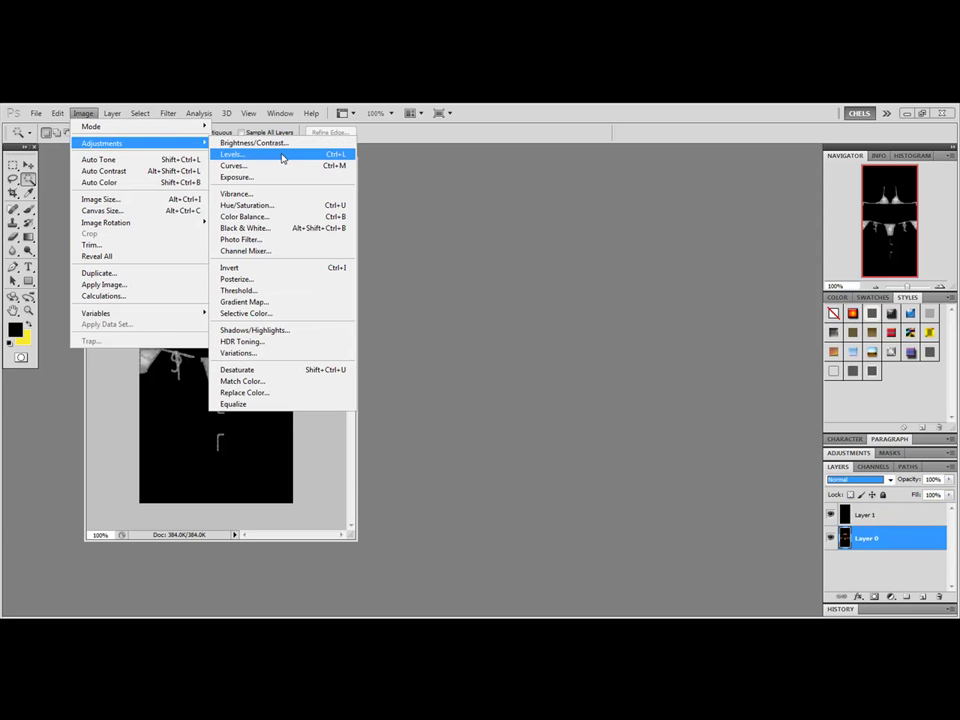
{"action": "left_click", "coordinate": [255, 142]}
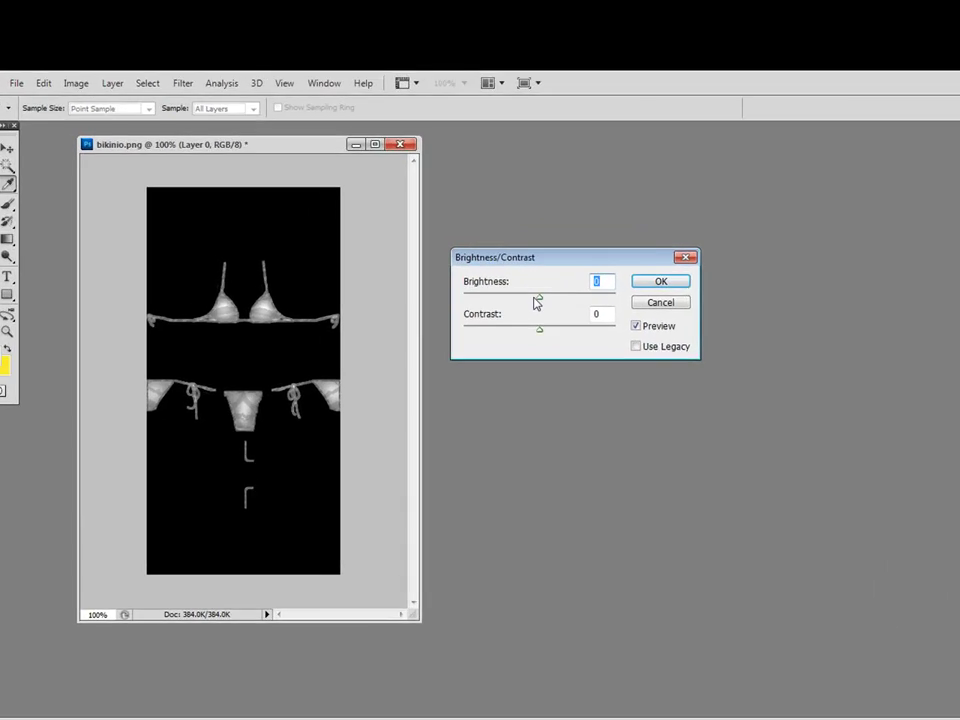
{"action": "left_click_drag", "start_coordinate": [451, 283], "coordinate": [405, 284]}
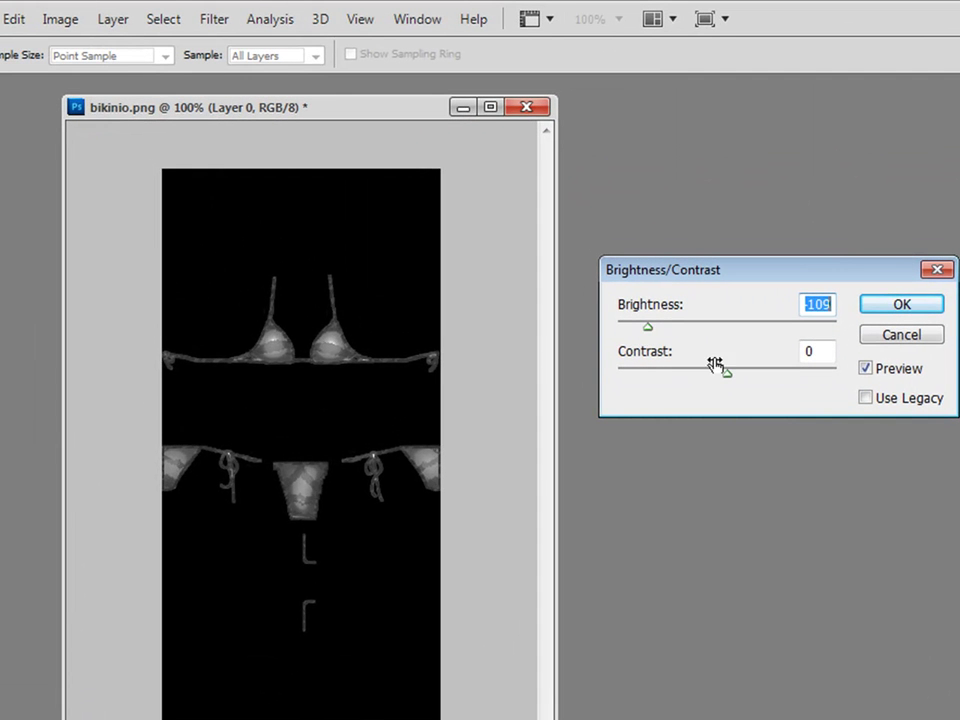
{"action": "left_click_drag", "start_coordinate": [728, 375], "coordinate": [833, 370]}
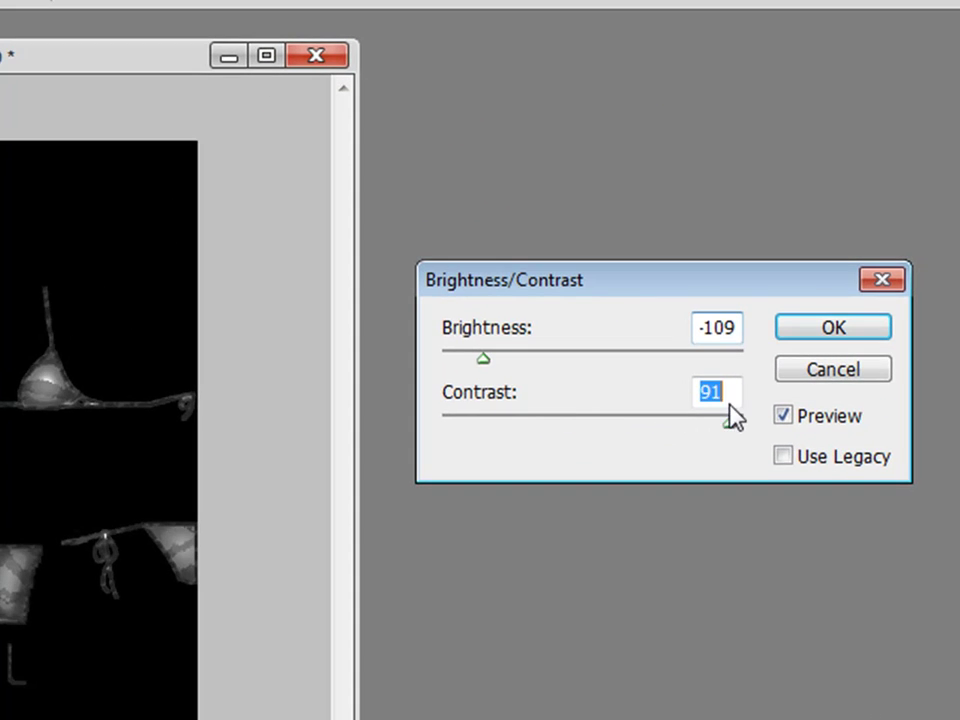
{"action": "left_click_drag", "start_coordinate": [737, 418], "coordinate": [803, 418]}
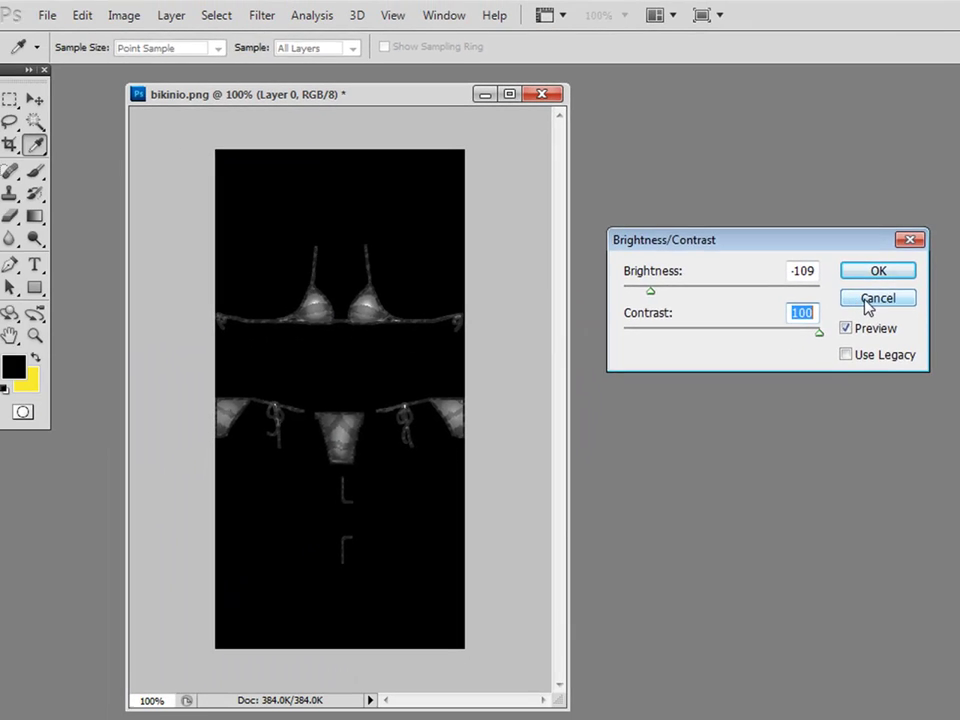
{"action": "left_click", "coordinate": [868, 304]}
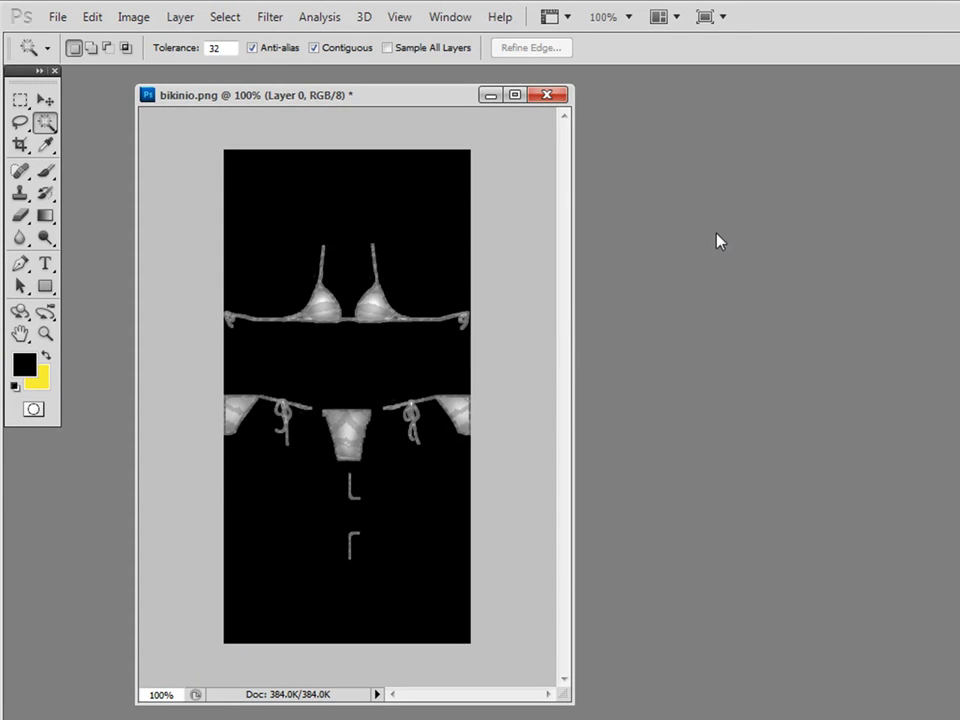
Darken Layer 0 with a lower Exposure and Gamma.
{"action": "left_click", "coordinate": [128, 18]}
{"action": "mouse_move", "coordinate": [151, 71]}
{"action": "left_click", "coordinate": [440, 120]}
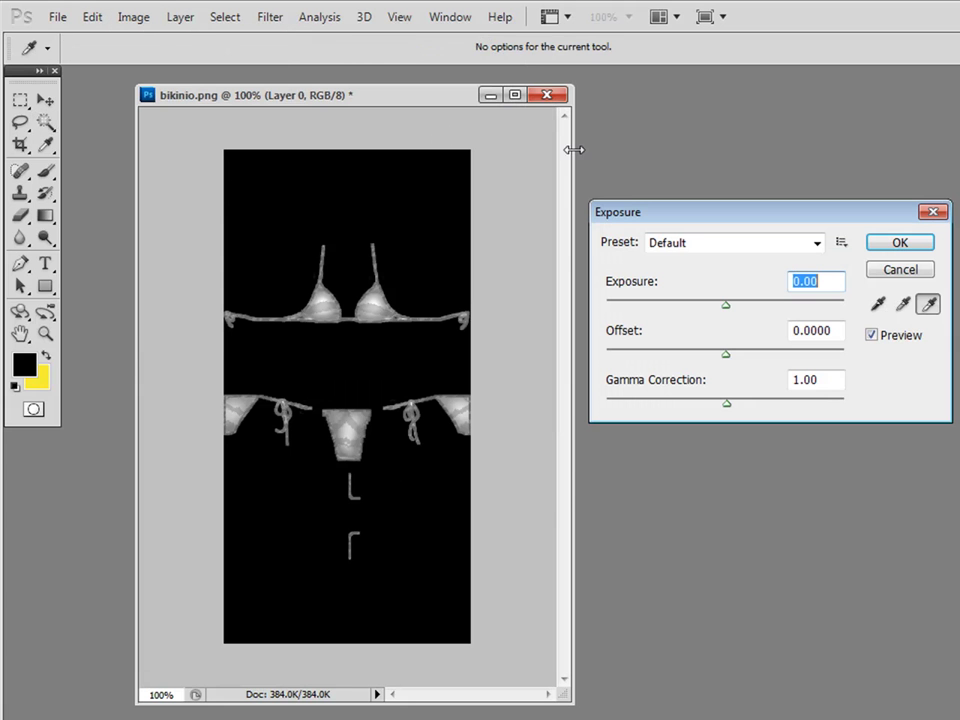
{"action": "left_click_drag", "start_coordinate": [727, 309], "coordinate": [678, 311]}
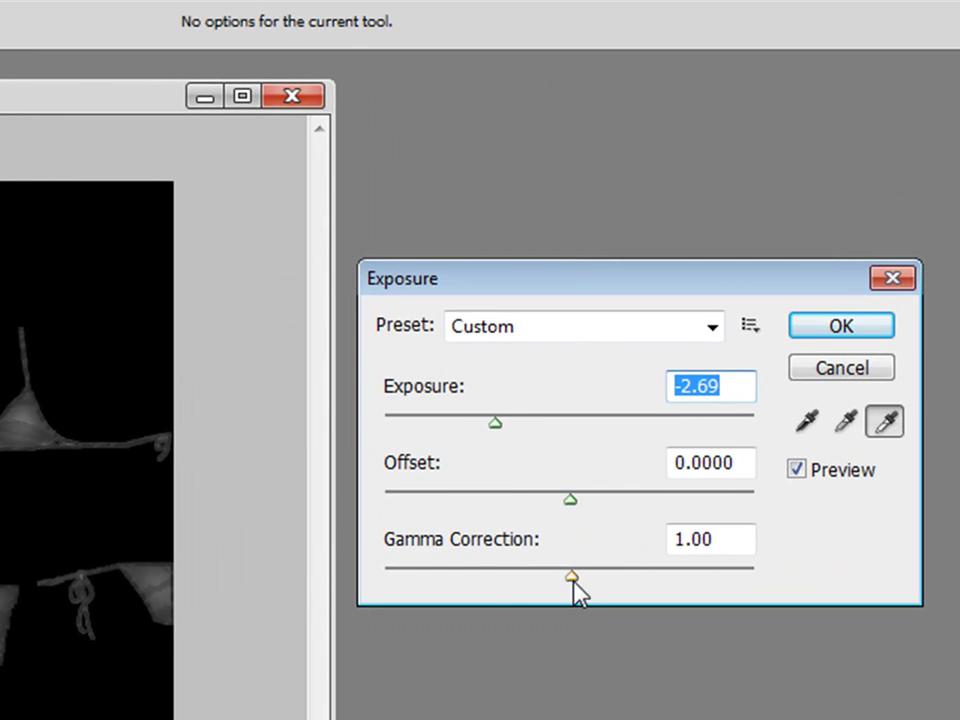
{"action": "mouse_move", "coordinate": [572, 579]}
{"action": "left_mouse_down"}
{"action": "mouse_move", "coordinate": [508, 587]}
{"action": "mouse_move", "coordinate": [637, 583]}
{"action": "mouse_move", "coordinate": [623, 589]}
{"action": "left_mouse_up"}
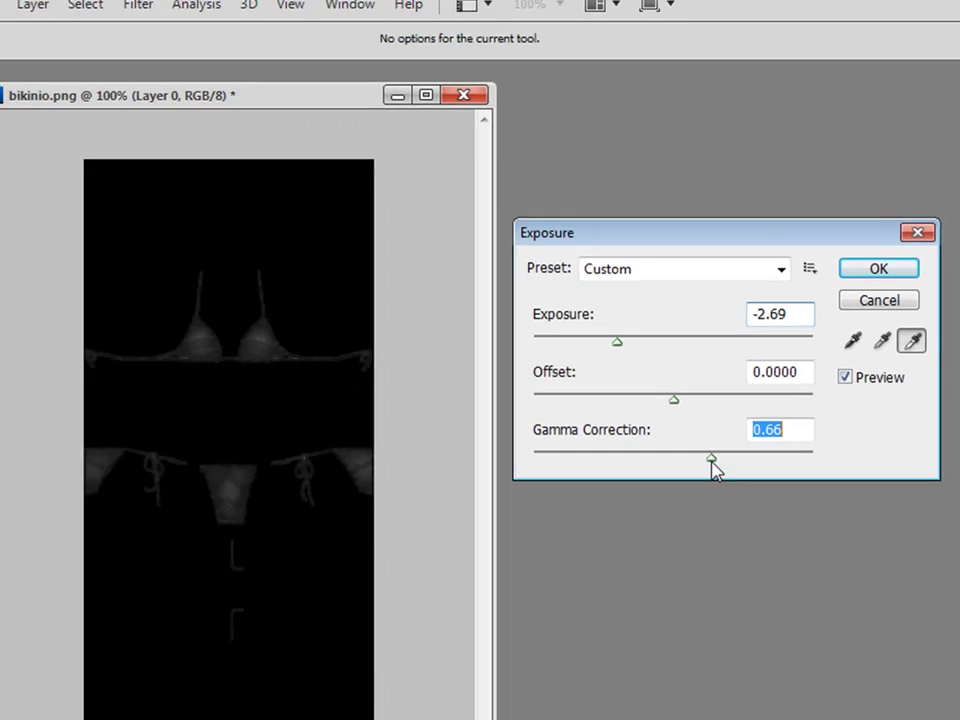
{"action": "left_click", "coordinate": [885, 240]}
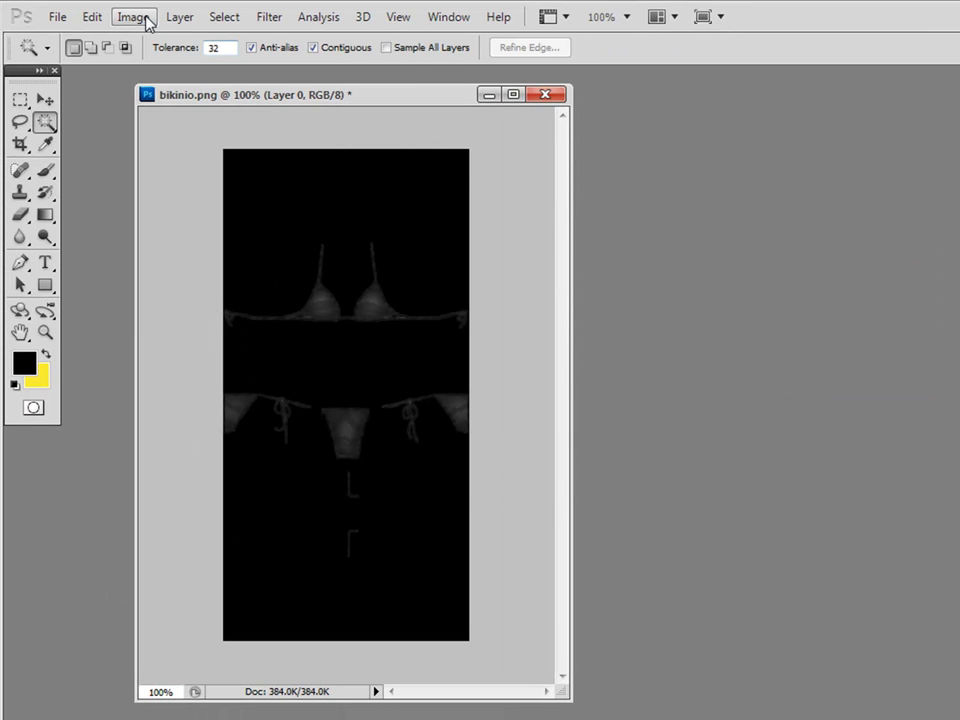
Apply Brightness -30 and Contrast -13 to Layer 0.
{"action": "left_click", "coordinate": [148, 20]}
{"action": "left_click", "coordinate": [414, 63]}
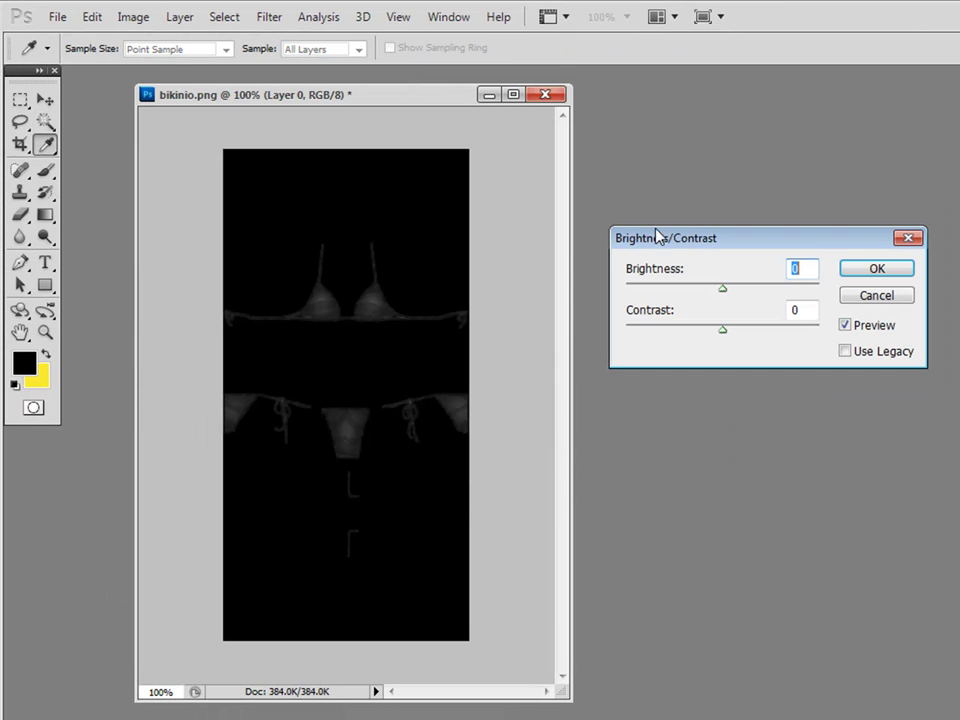
{"action": "mouse_move", "coordinate": [722, 291]}
{"action": "left_mouse_down"}
{"action": "mouse_move", "coordinate": [694, 293]}
{"action": "mouse_move", "coordinate": [708, 291]}
{"action": "mouse_move", "coordinate": [728, 331]}
{"action": "left_mouse_up"}
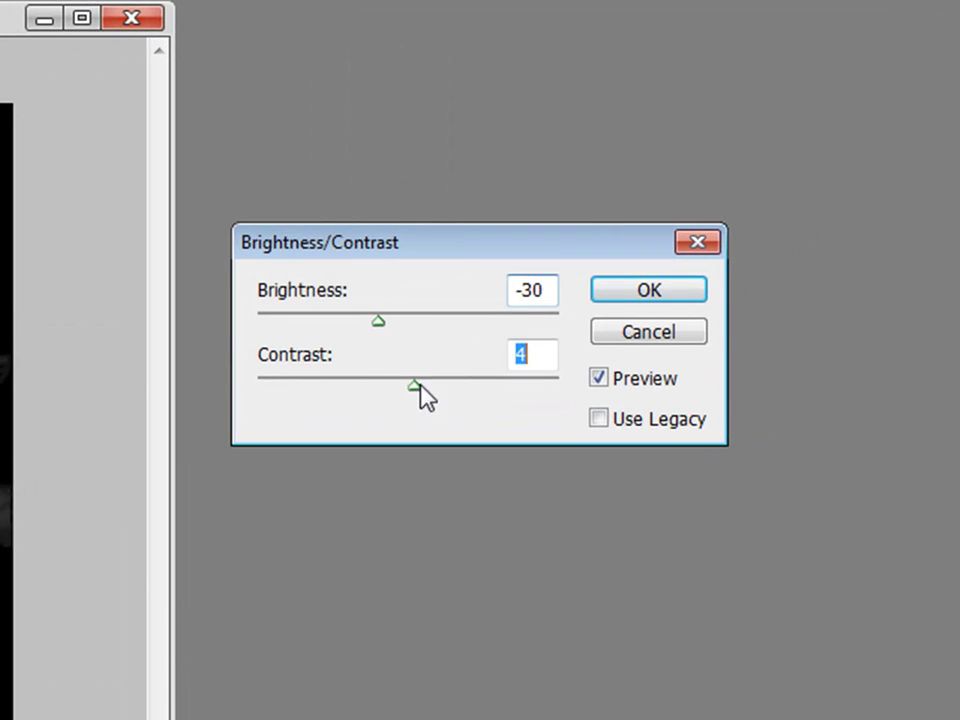
{"action": "mouse_move", "coordinate": [425, 397]}
{"action": "left_mouse_down"}
{"action": "mouse_move", "coordinate": [484, 392]}
{"action": "mouse_move", "coordinate": [364, 401]}
{"action": "mouse_move", "coordinate": [435, 411]}
{"action": "mouse_move", "coordinate": [281, 441]}
{"action": "left_mouse_up"}
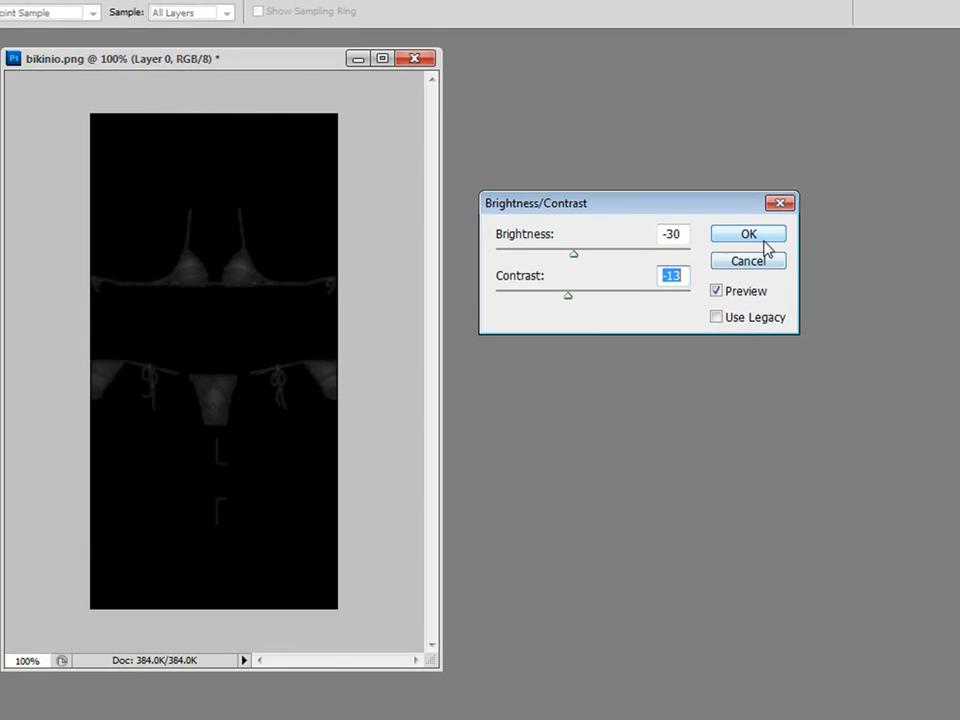
{"action": "left_click", "coordinate": [764, 242]}
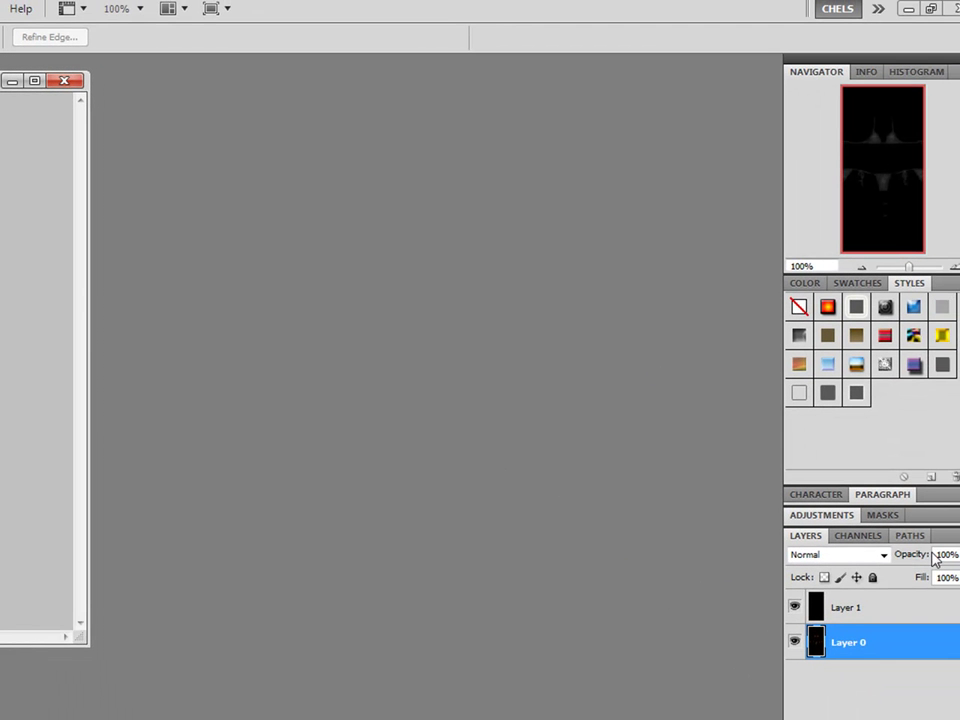
Select Layer 0 and raise its Exposure to about +1.22, Gamma about 0.91.
{"action": "left_click", "coordinate": [842, 604]}
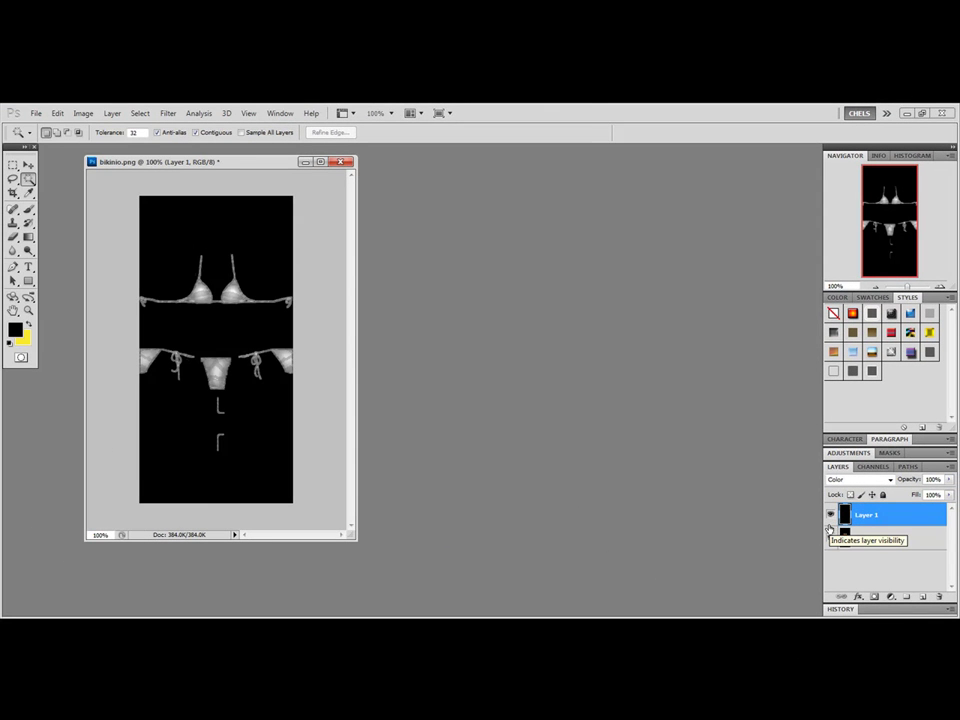
{"action": "left_click", "coordinate": [867, 539]}
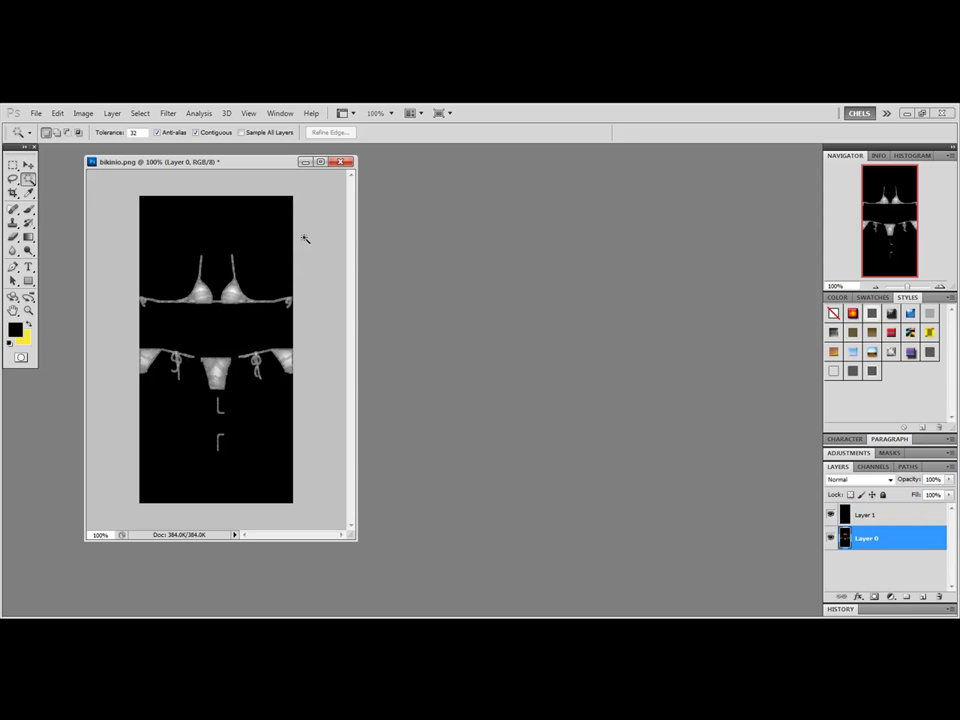
{"action": "left_click", "coordinate": [82, 113]}
{"action": "mouse_move", "coordinate": [102, 143]}
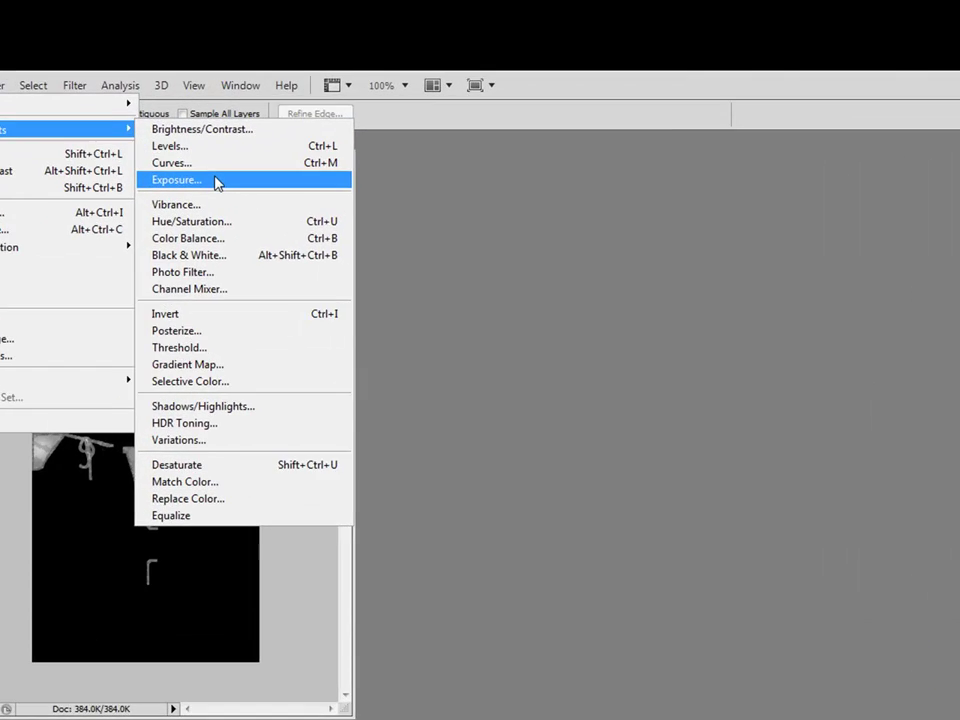
{"action": "left_click", "coordinate": [217, 181]}
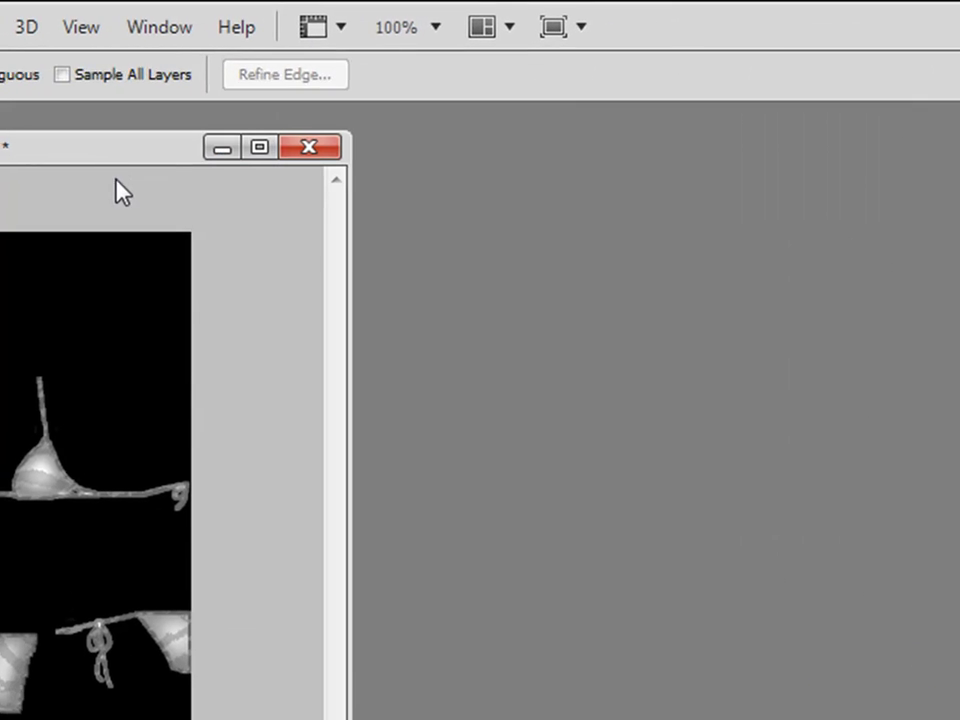
{"action": "left_click_drag", "start_coordinate": [586, 476], "coordinate": [631, 482]}
{"action": "left_click_drag", "start_coordinate": [570, 428], "coordinate": [566, 430]}
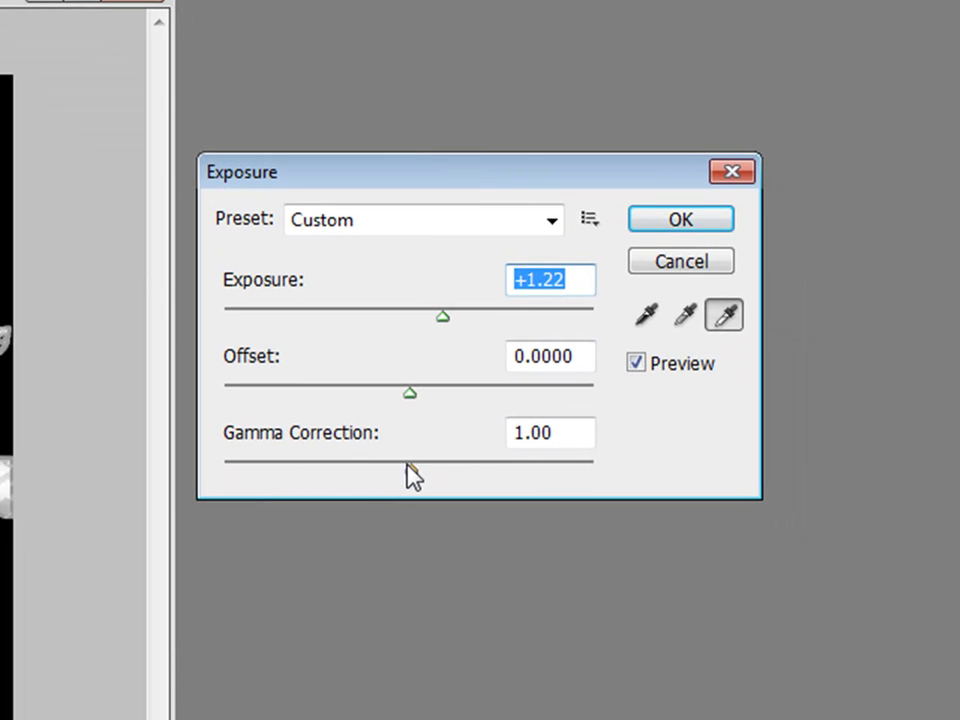
{"action": "mouse_move", "coordinate": [407, 465]}
{"action": "left_mouse_down"}
{"action": "mouse_move", "coordinate": [364, 466]}
{"action": "mouse_move", "coordinate": [438, 472]}
{"action": "mouse_move", "coordinate": [421, 472]}
{"action": "mouse_move", "coordinate": [426, 482]}
{"action": "left_mouse_up"}
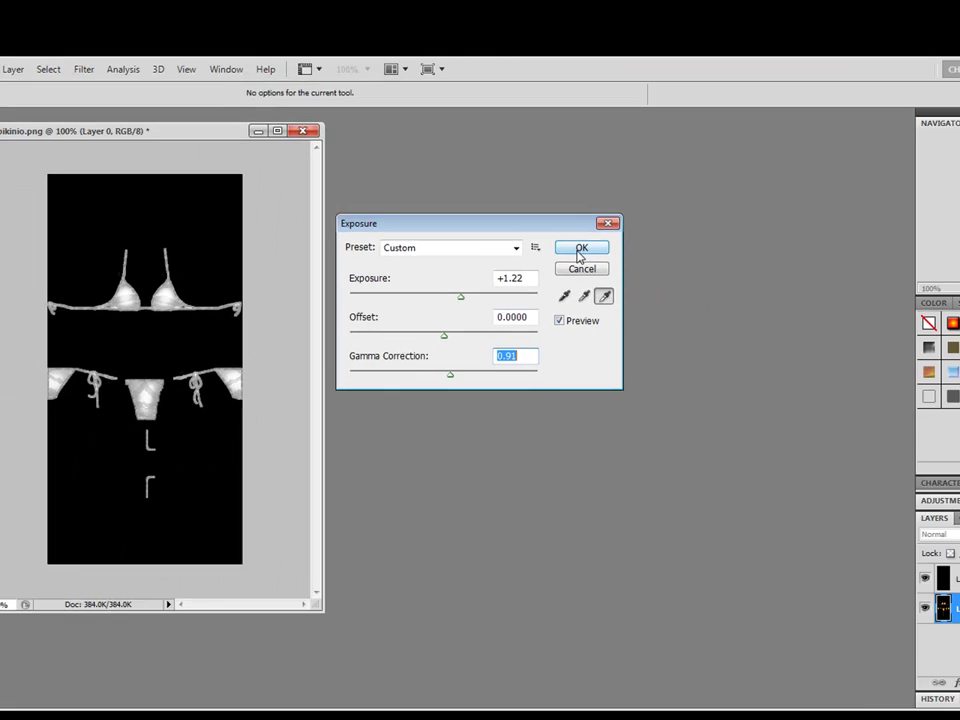
{"action": "left_click", "coordinate": [655, 222]}
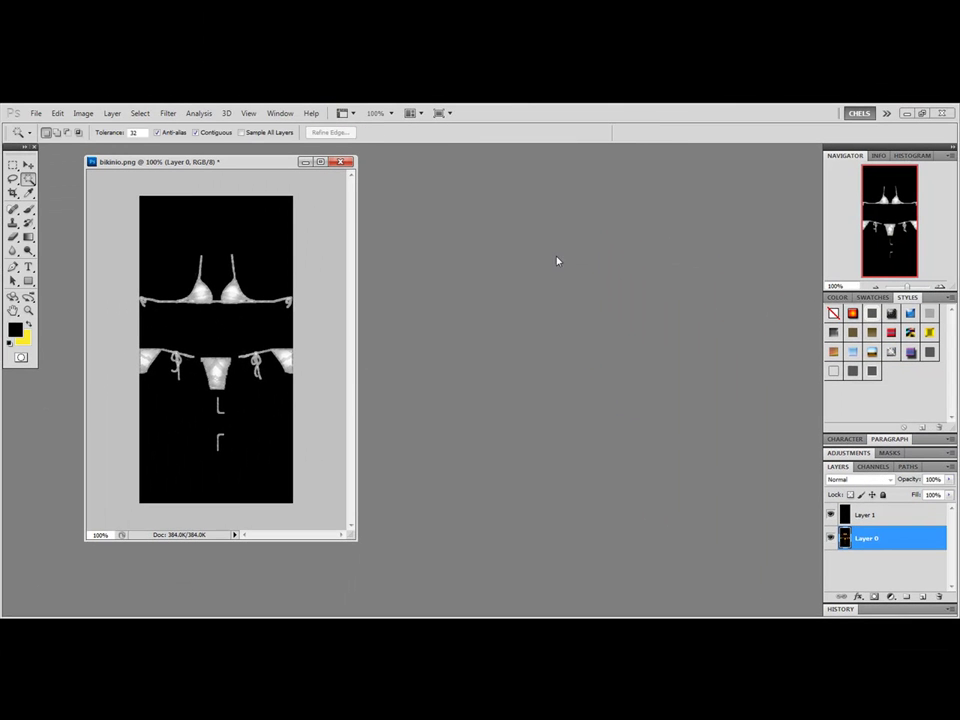
Add a new Layer 2 above Layer 0 and fill it with white.
{"action": "left_click", "coordinate": [923, 597]}
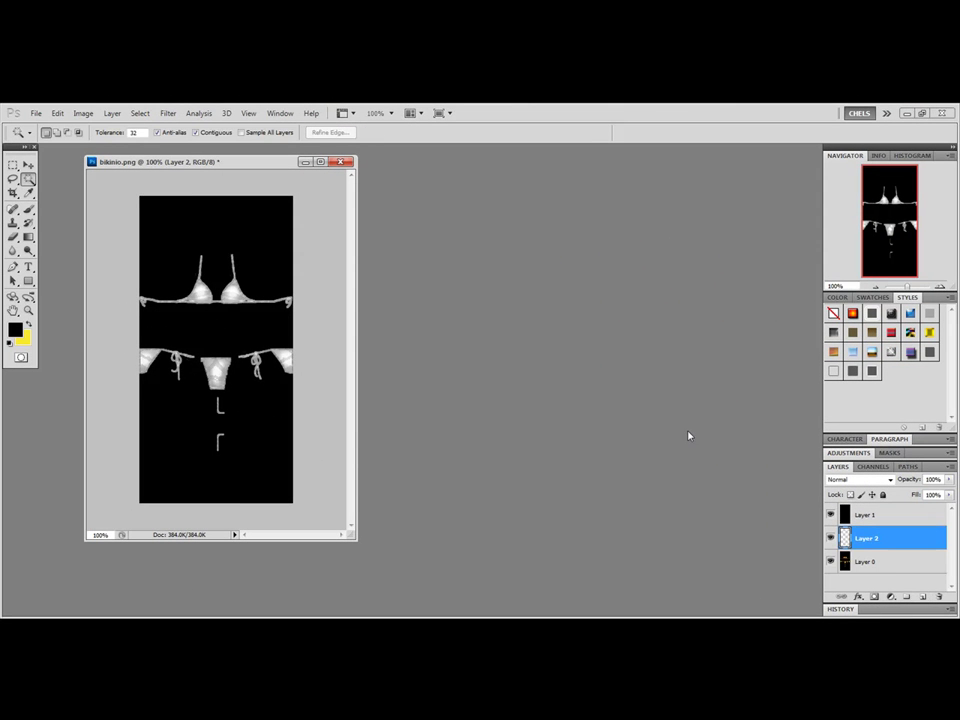
{"action": "left_click", "coordinate": [14, 331]}
{"action": "left_click_drag", "start_coordinate": [422, 272], "coordinate": [405, 262]}
{"action": "left_click", "coordinate": [671, 265]}
{"action": "key", "text": "w"}
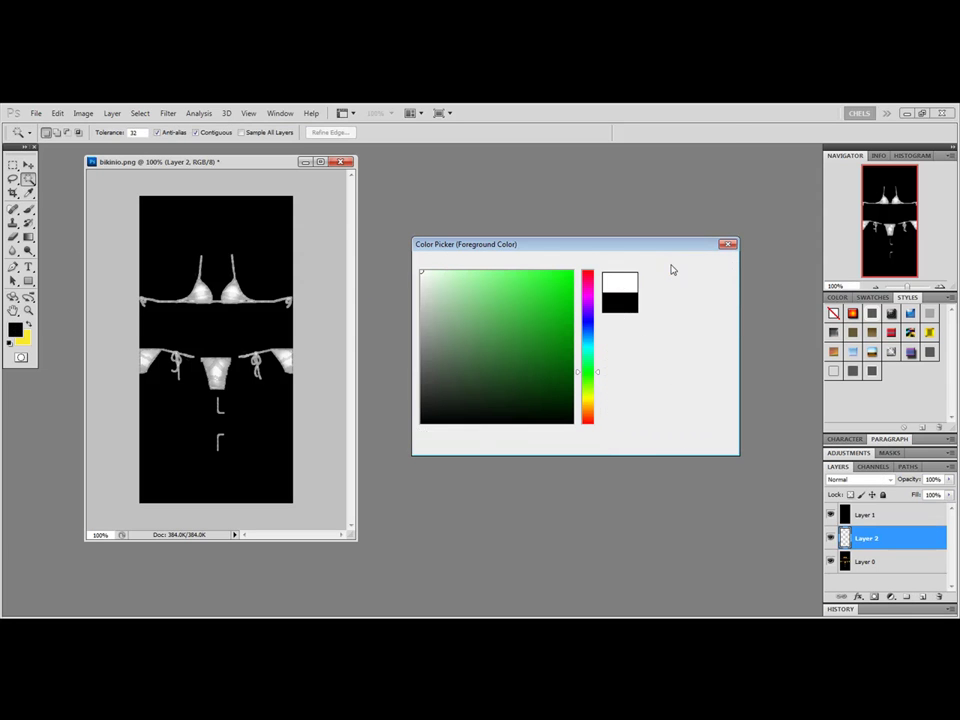
{"action": "key", "text": "alt+BackSpace"}
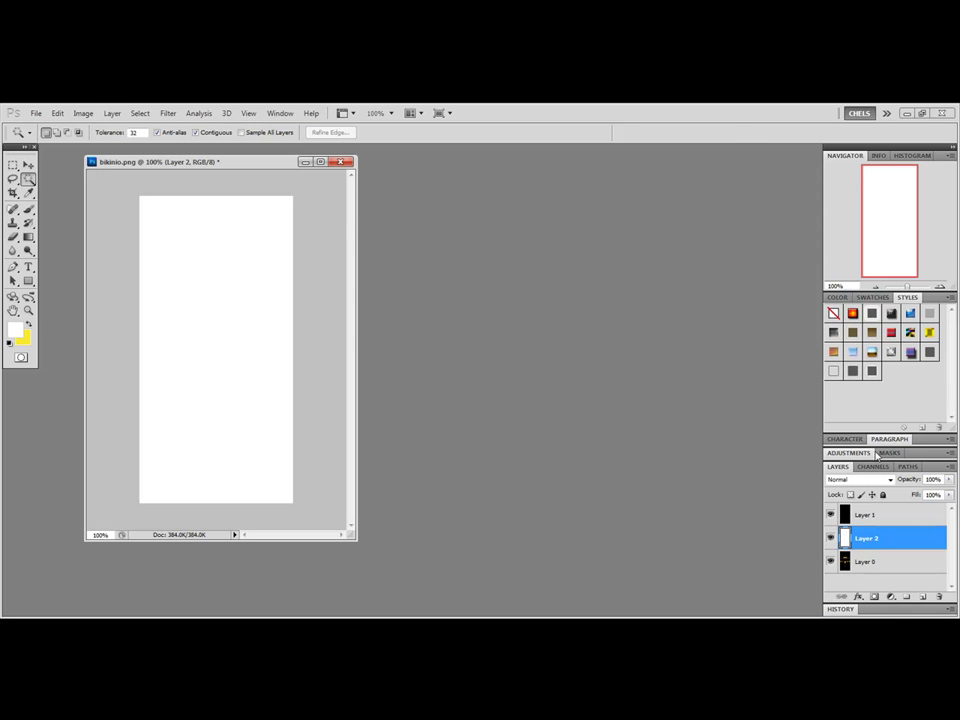
Blend Layer 2 as Soft Light at 46% opacity.
{"action": "left_click", "coordinate": [860, 479]}
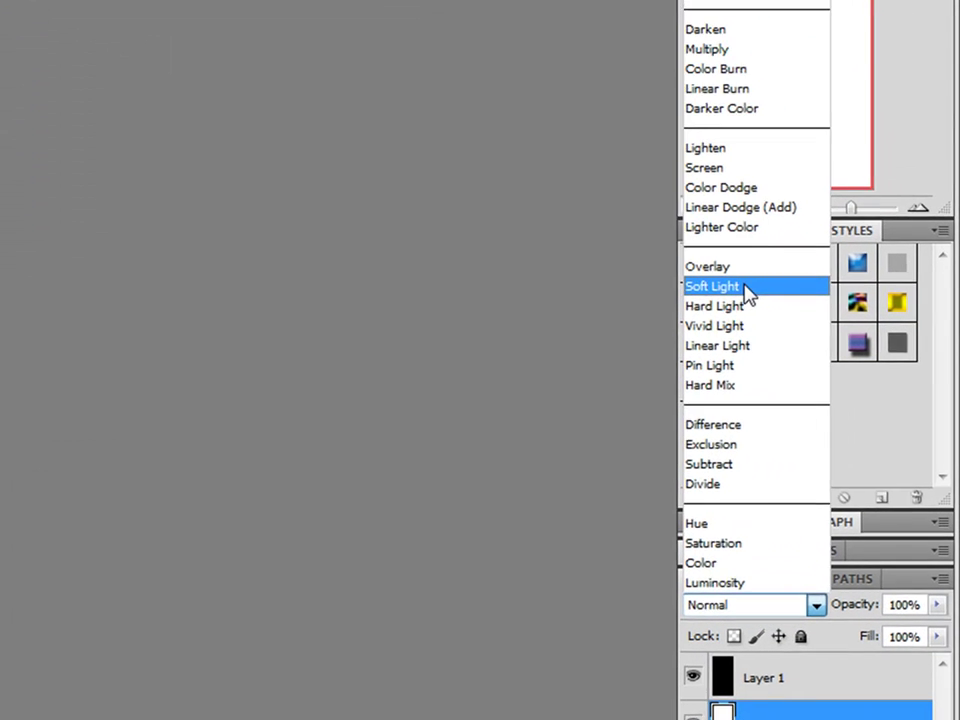
{"action": "left_click", "coordinate": [746, 288]}
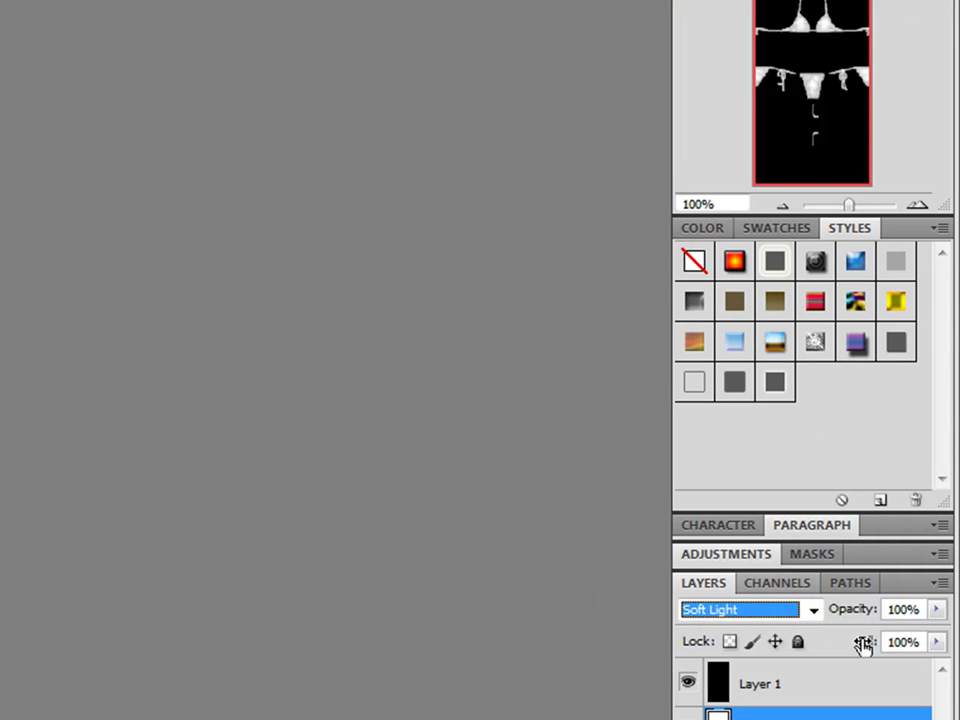
{"action": "left_click", "coordinate": [936, 609]}
{"action": "mouse_move", "coordinate": [931, 641]}
{"action": "left_mouse_down"}
{"action": "mouse_move", "coordinate": [948, 648]}
{"action": "mouse_move", "coordinate": [864, 653]}
{"action": "mouse_move", "coordinate": [870, 648]}
{"action": "left_mouse_up"}
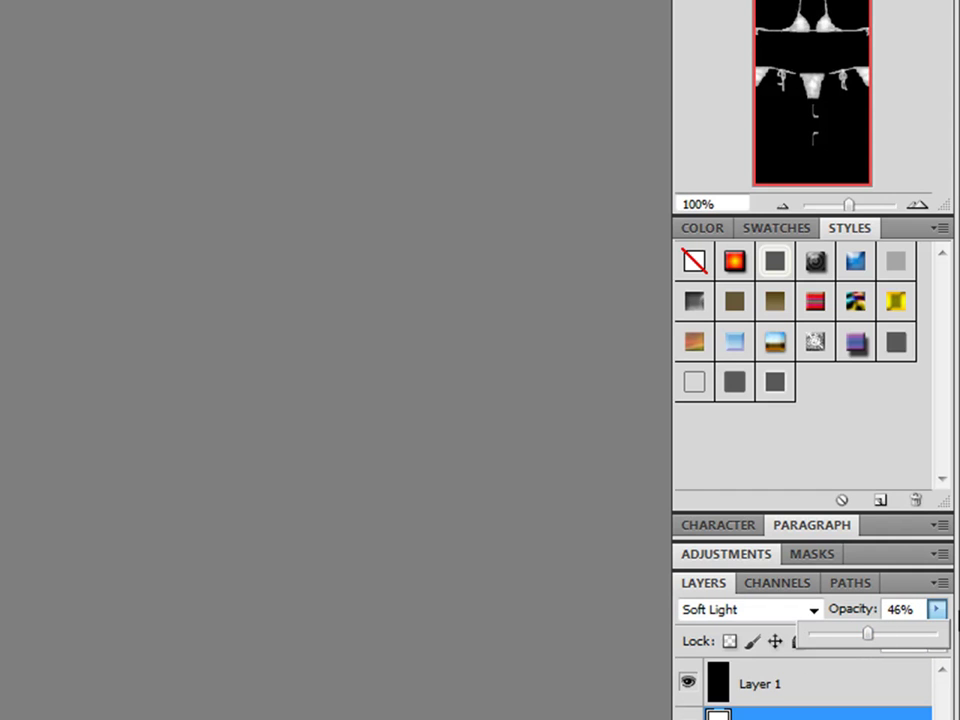
{"action": "left_click", "coordinate": [919, 618]}
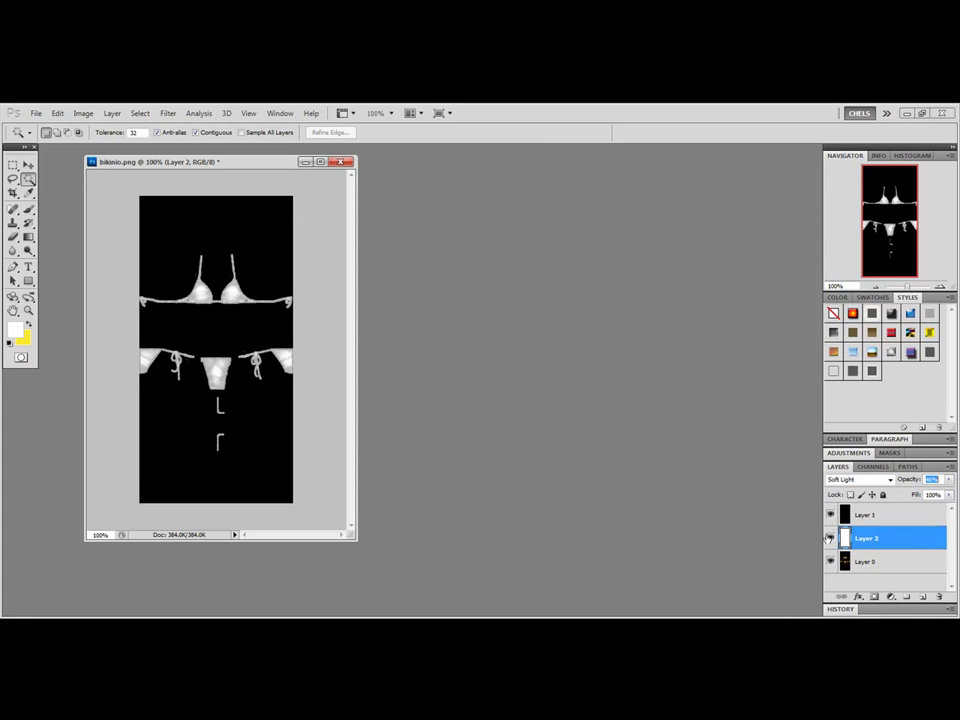
{"action": "left_click", "coordinate": [829, 538]}
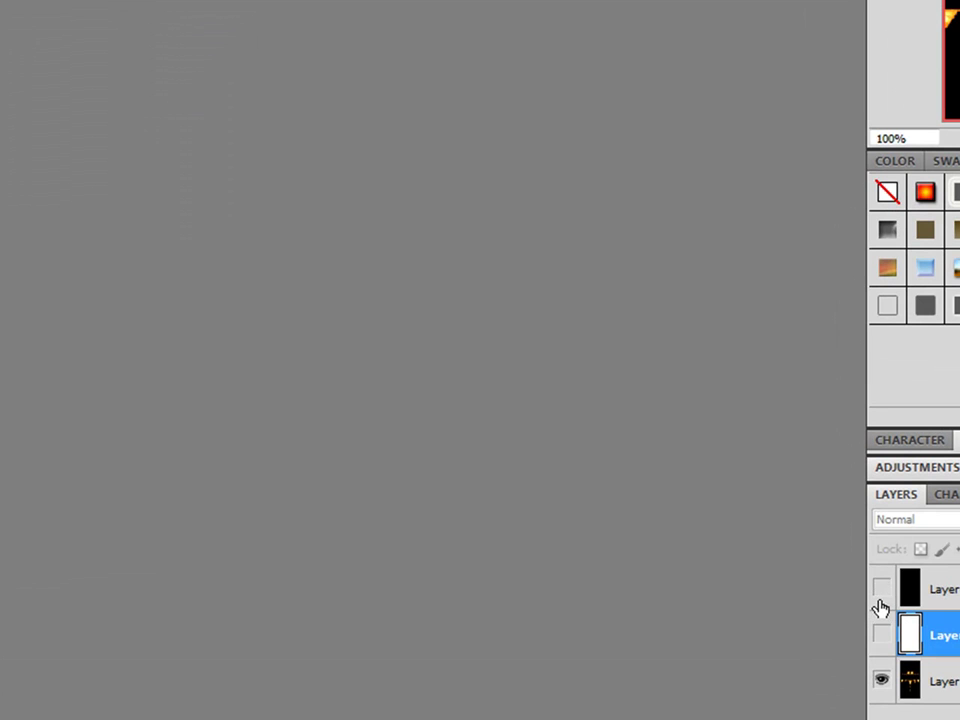
{"action": "left_click", "coordinate": [881, 633]}
{"action": "key", "text": "shift+alt+f"}
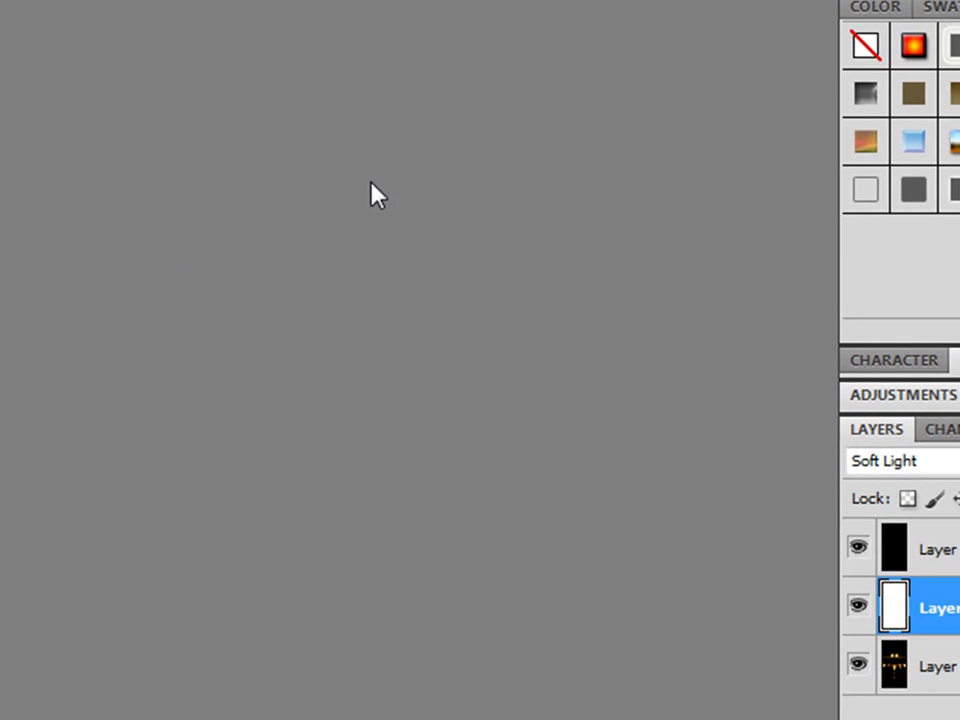
{"action": "left_click", "coordinate": [858, 548]}
{"action": "left_click", "coordinate": [858, 606]}
{"action": "left_click", "coordinate": [858, 606]}
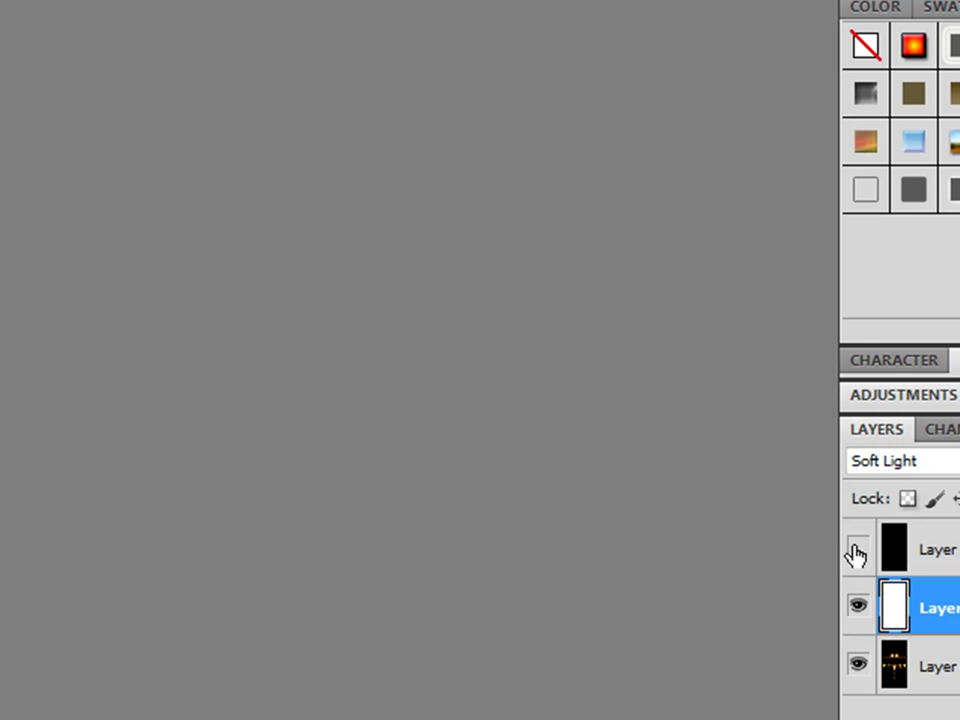